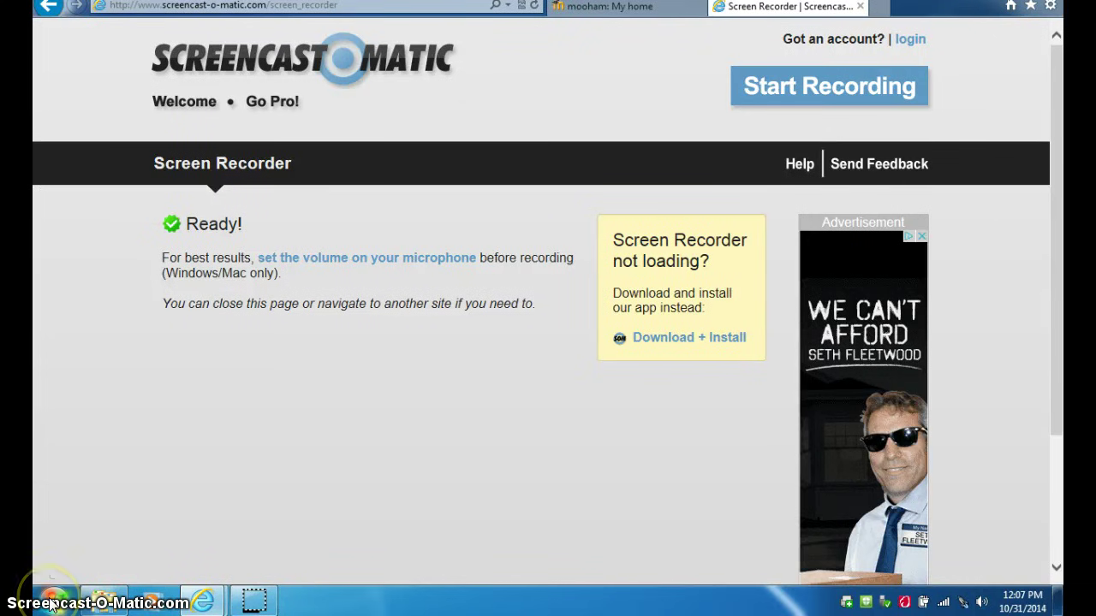
Step: Launch Microsoft Publisher 2010 by searching 'pub' from the Windows 7 Start menu
{"action": "left_click", "coordinate": [51, 604]}
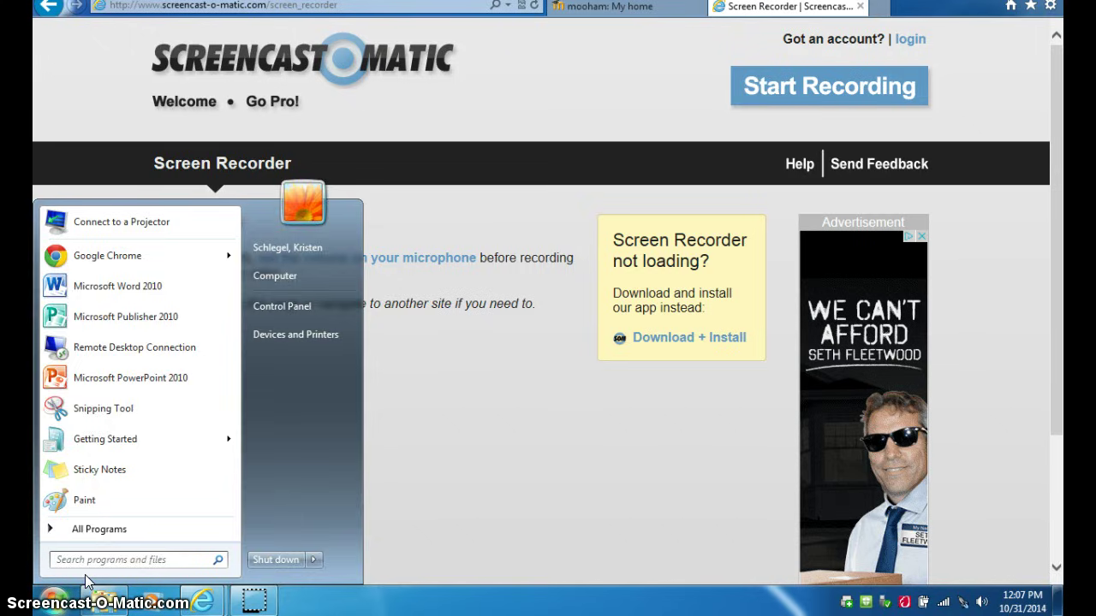
{"action": "type", "text": "pub"}
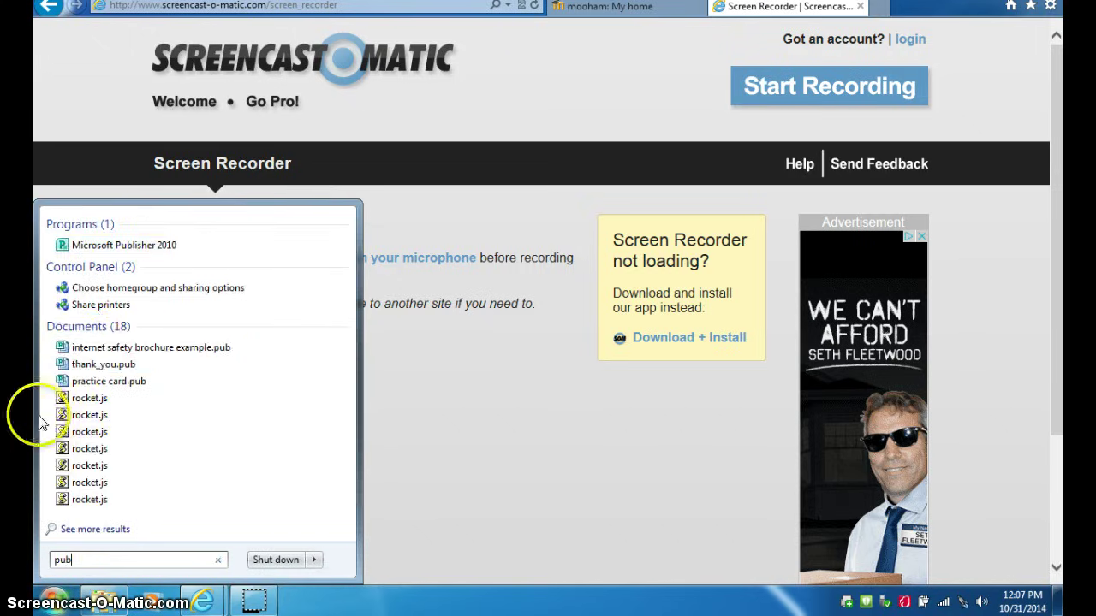
{"action": "left_click", "coordinate": [145, 246]}
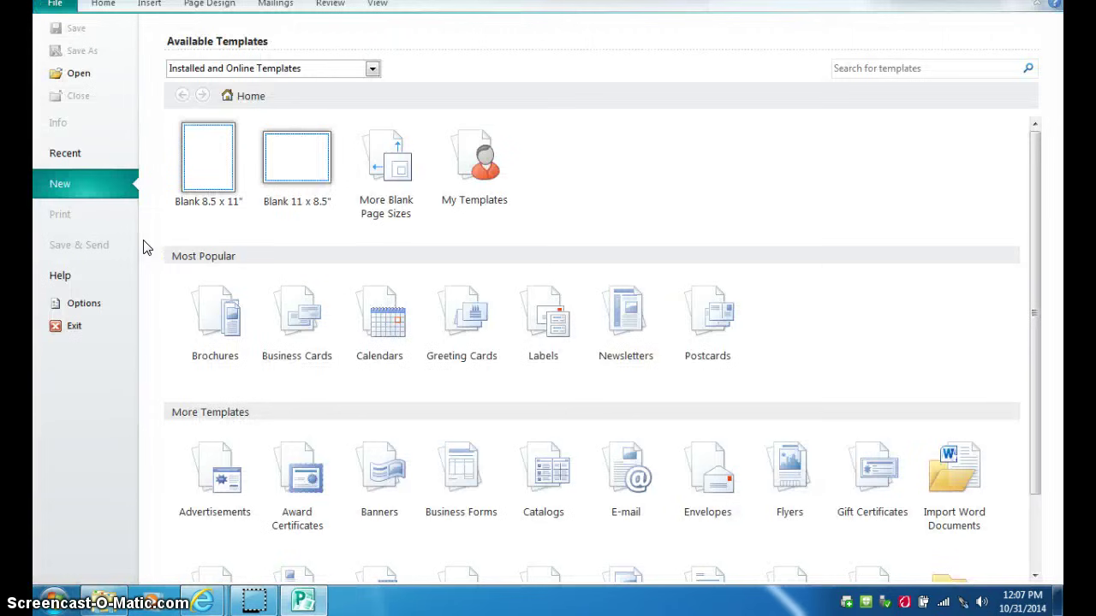
Step: Open the Brochures templates and select the Borders design
{"action": "left_click", "coordinate": [195, 315]}
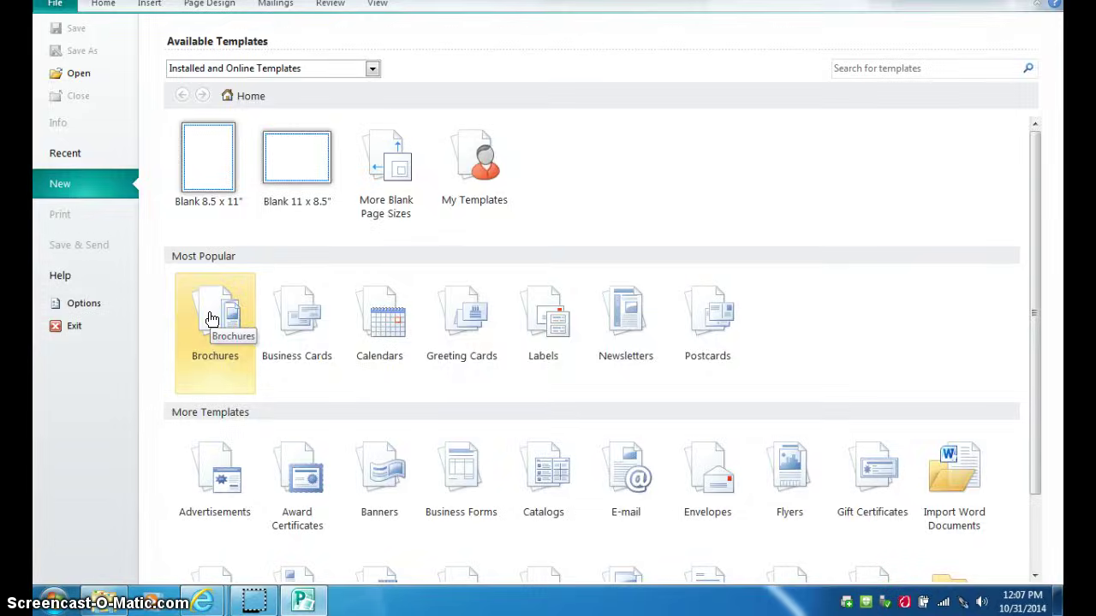
{"action": "left_click", "coordinate": [212, 318]}
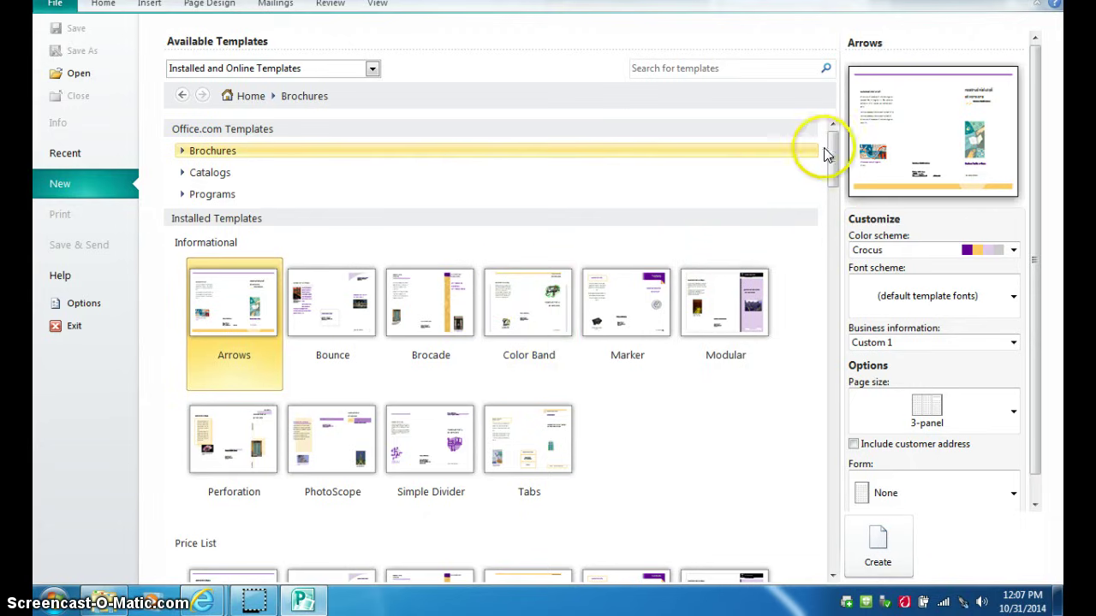
{"action": "left_click_drag", "start_coordinate": [831, 161], "coordinate": [837, 261]}
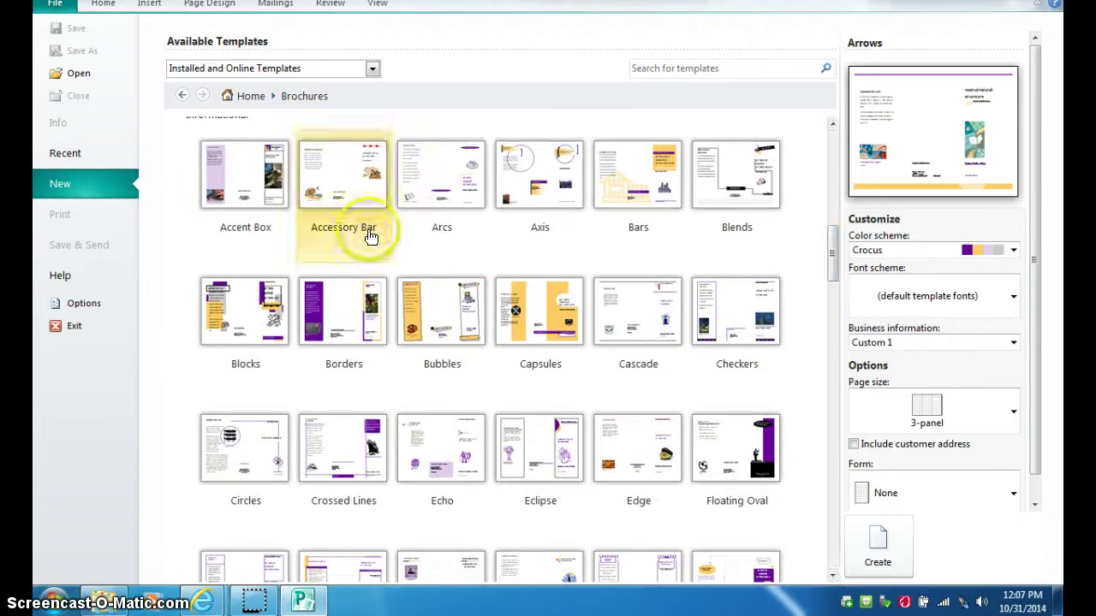
{"action": "left_click", "coordinate": [360, 320]}
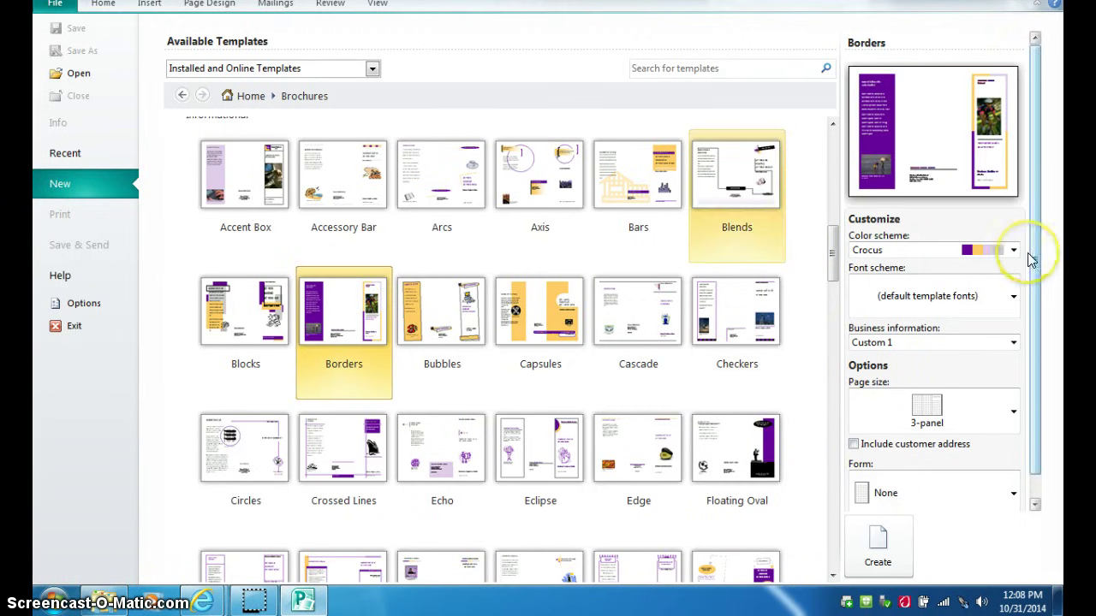
{"action": "scroll", "coordinate": [1027, 282], "scroll_direction": "down", "scroll_amount": 1}
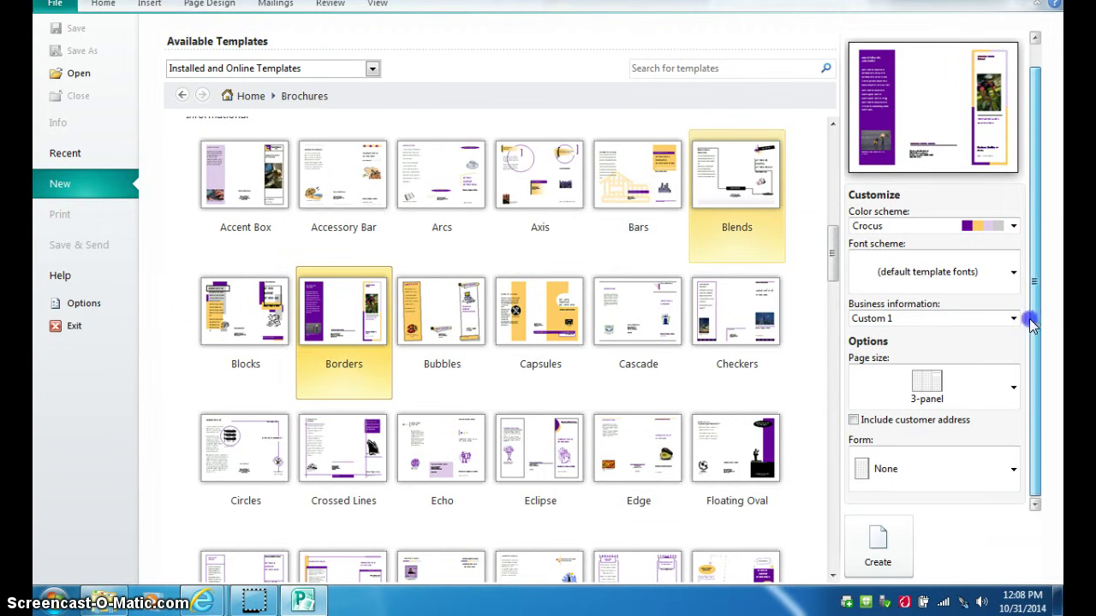
Step: Start a new business information set with tagline 'Be Internet Safe', named Custom 2, and save it
{"action": "left_click", "coordinate": [1010, 318]}
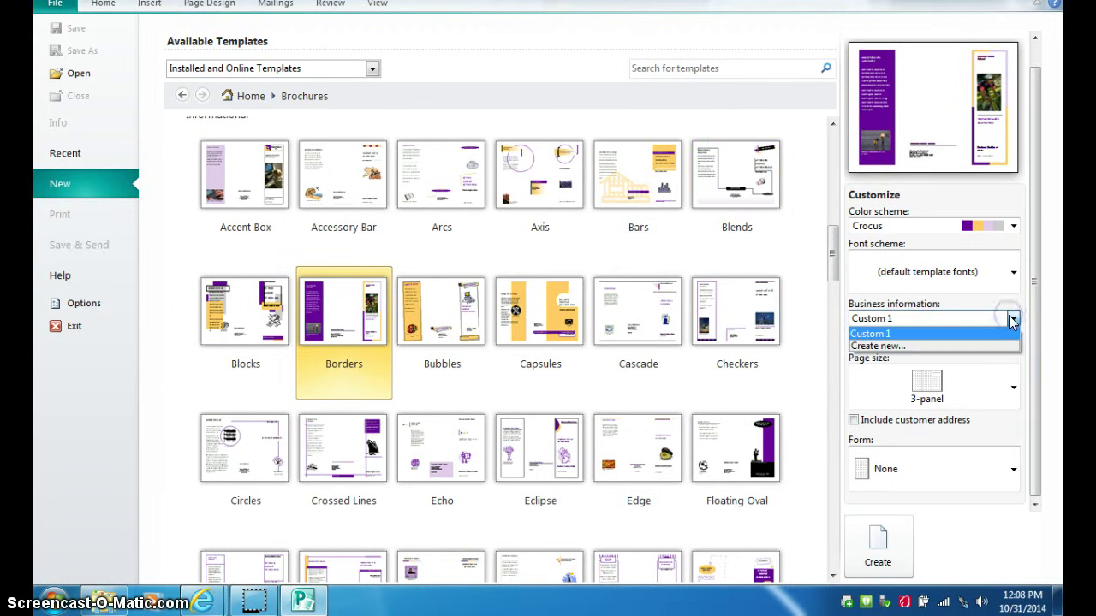
{"action": "left_click", "coordinate": [890, 346]}
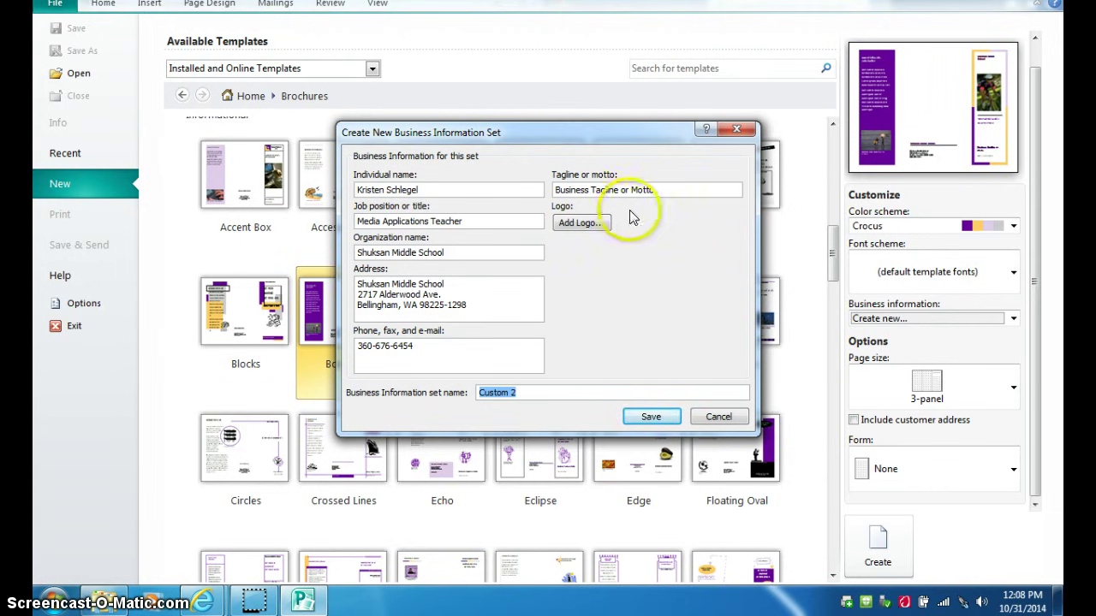
{"action": "left_click_drag", "start_coordinate": [655, 188], "coordinate": [513, 214]}
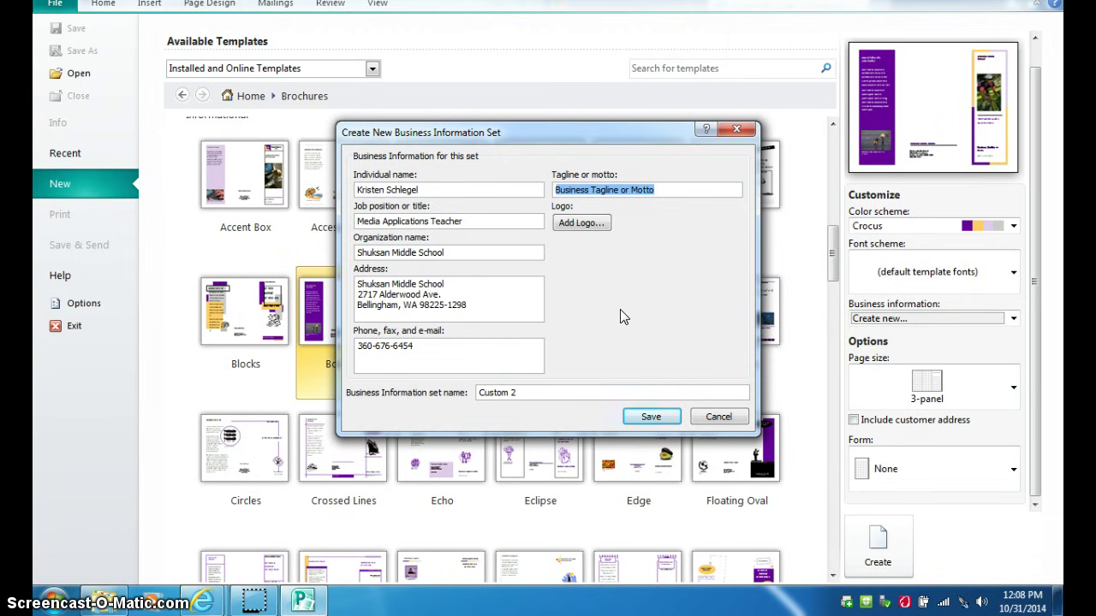
{"action": "type", "text": "Be Internet Safe"}
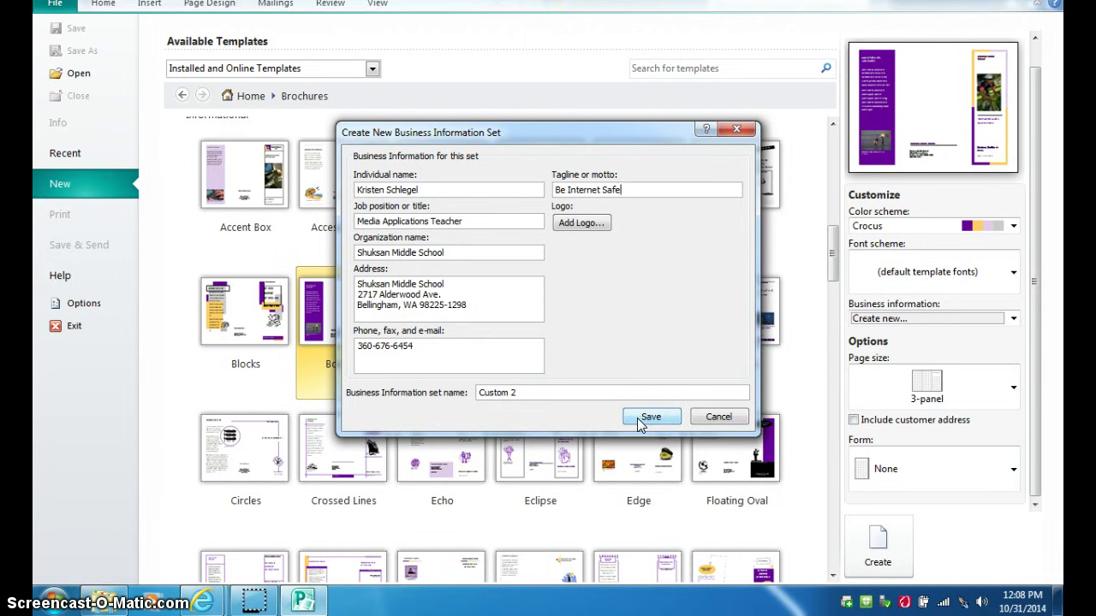
{"action": "left_click_drag", "start_coordinate": [517, 392], "coordinate": [610, 413]}
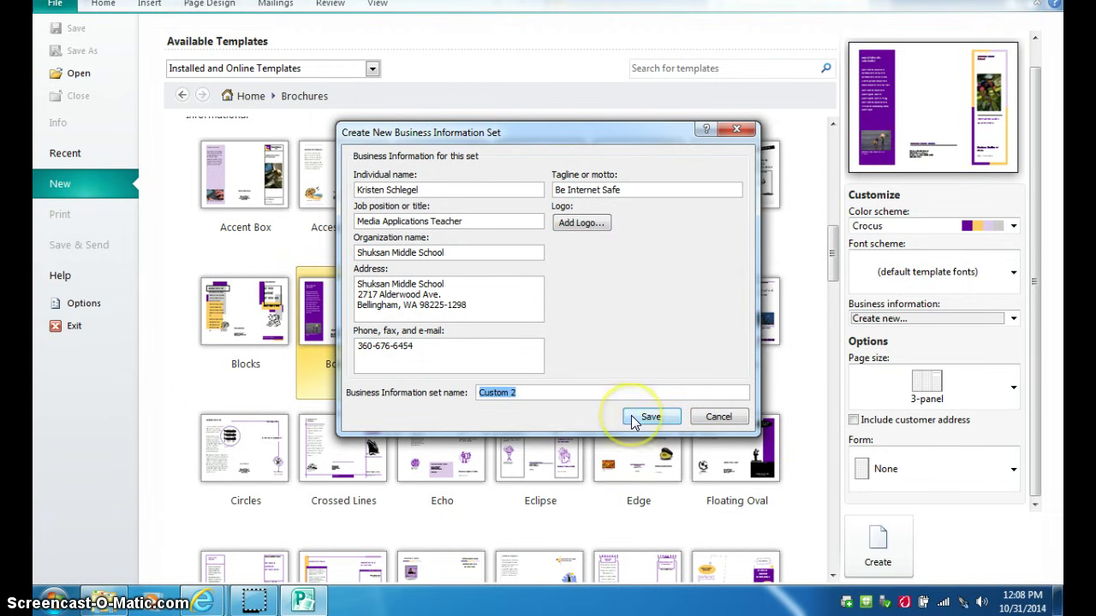
{"action": "left_click", "coordinate": [632, 416]}
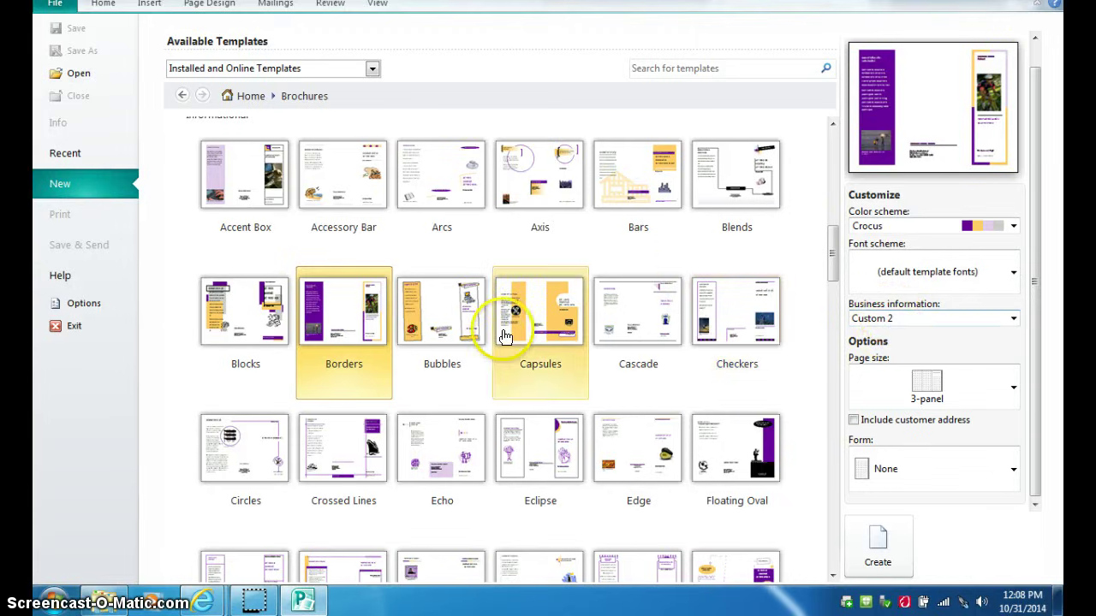
Step: Create the brochure from the Borders template and view page 2
{"action": "left_click", "coordinate": [340, 283]}
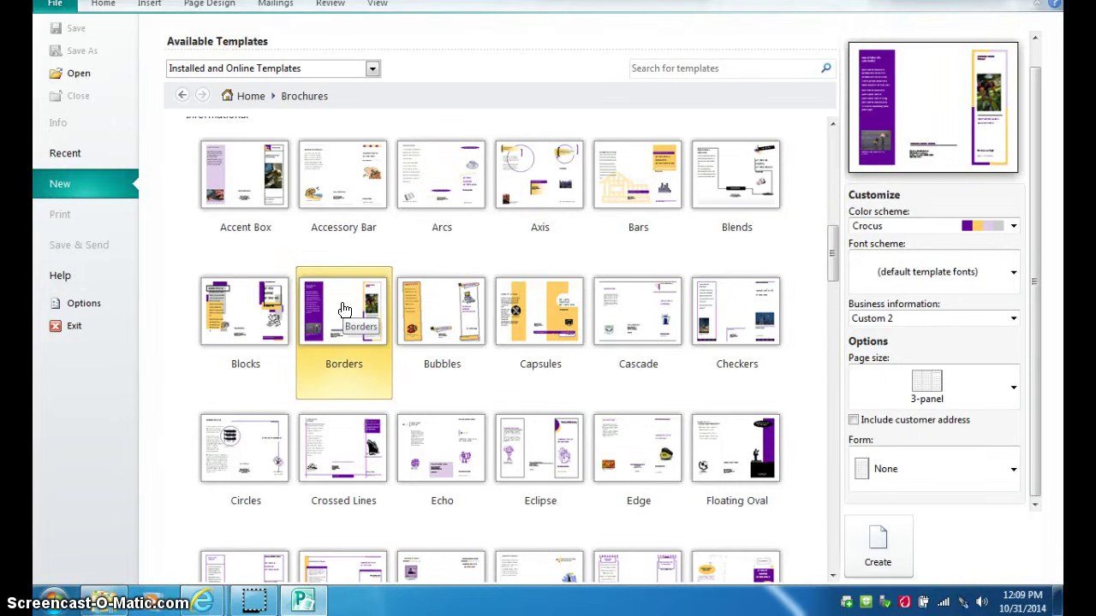
{"action": "double_click", "coordinate": [344, 309]}
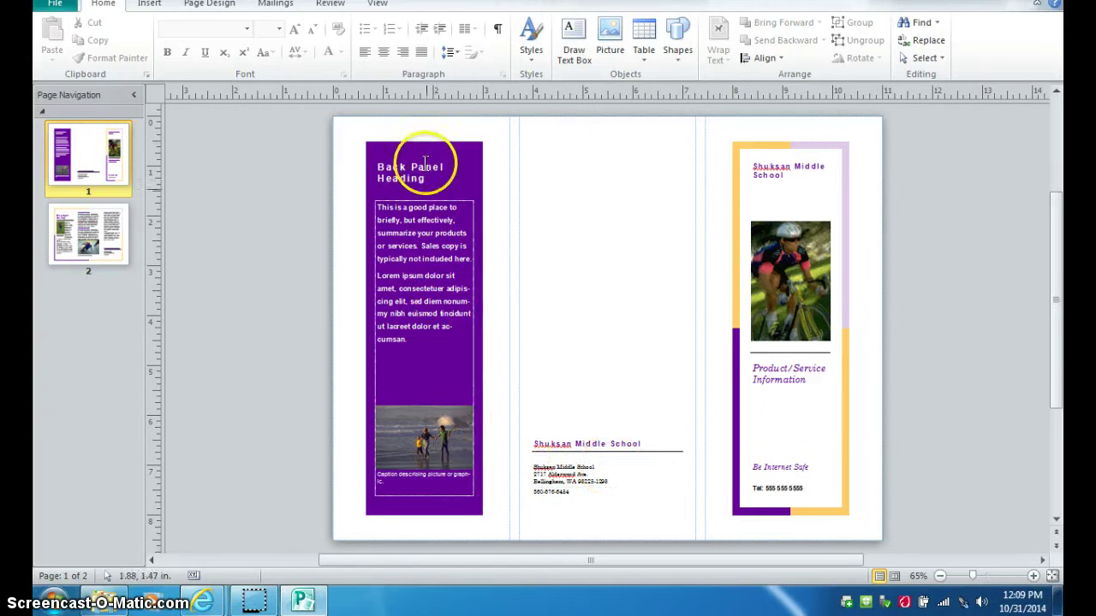
{"action": "left_click", "coordinate": [120, 237]}
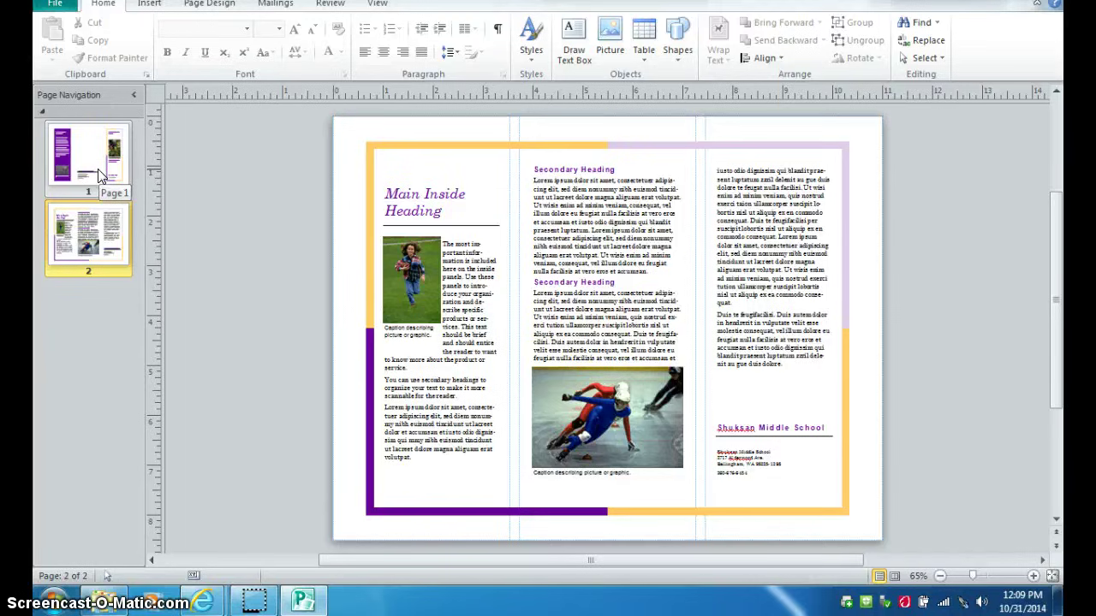
Step: Return to page 1 and select the front panel's Product/Service Information text box
{"action": "left_click", "coordinate": [98, 174]}
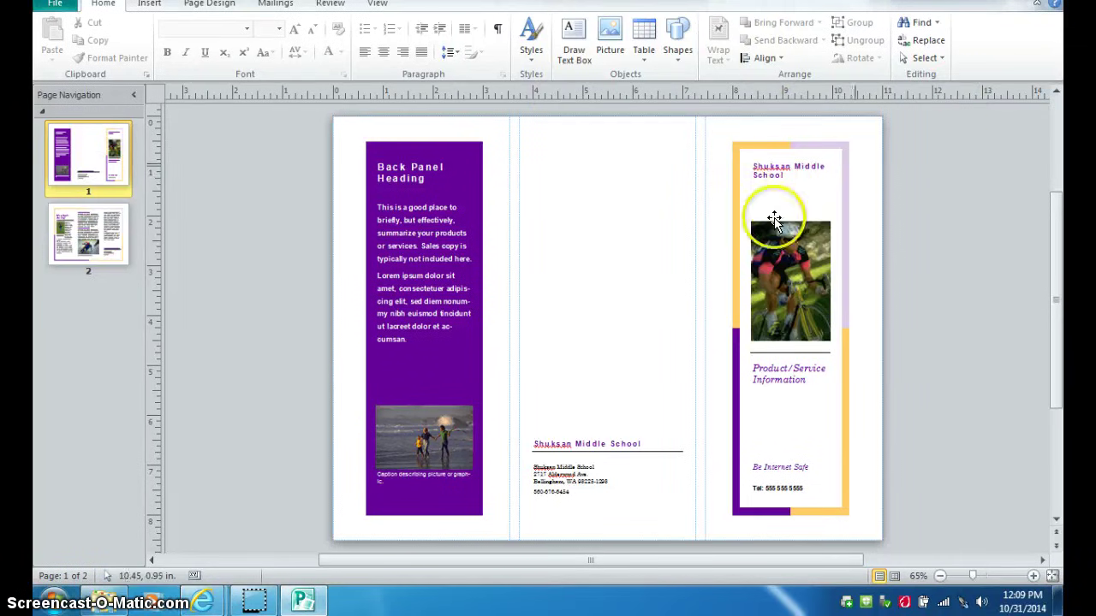
{"action": "left_click", "coordinate": [777, 176]}
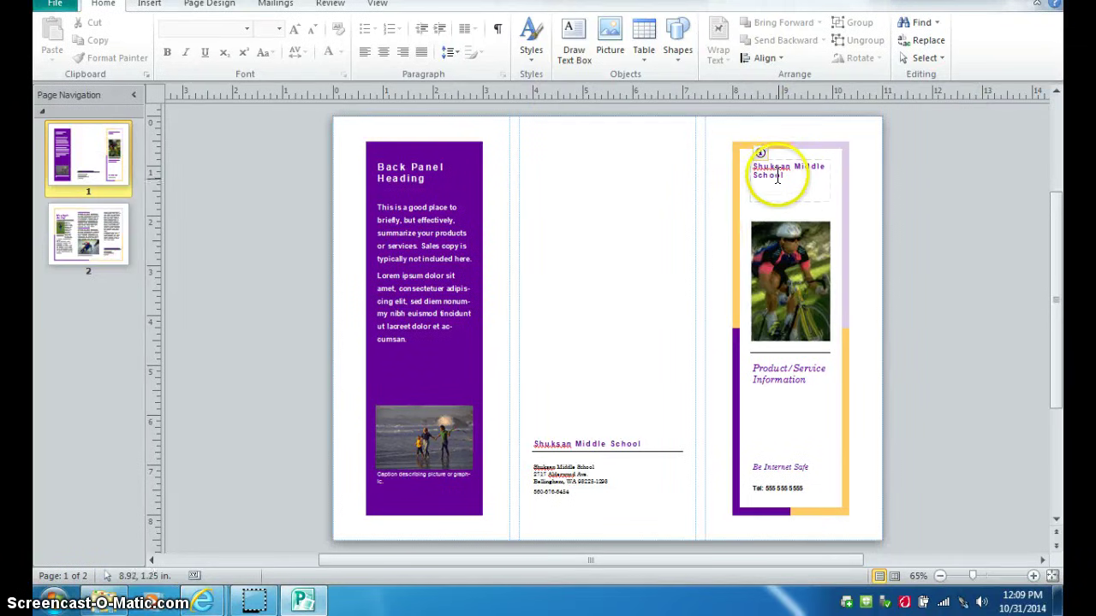
{"action": "left_click", "coordinate": [809, 377]}
Step: Replace the Product/Service Information heading with 'Internet Safety Brochure'
{"action": "left_click_drag", "start_coordinate": [812, 375], "coordinate": [753, 368]}
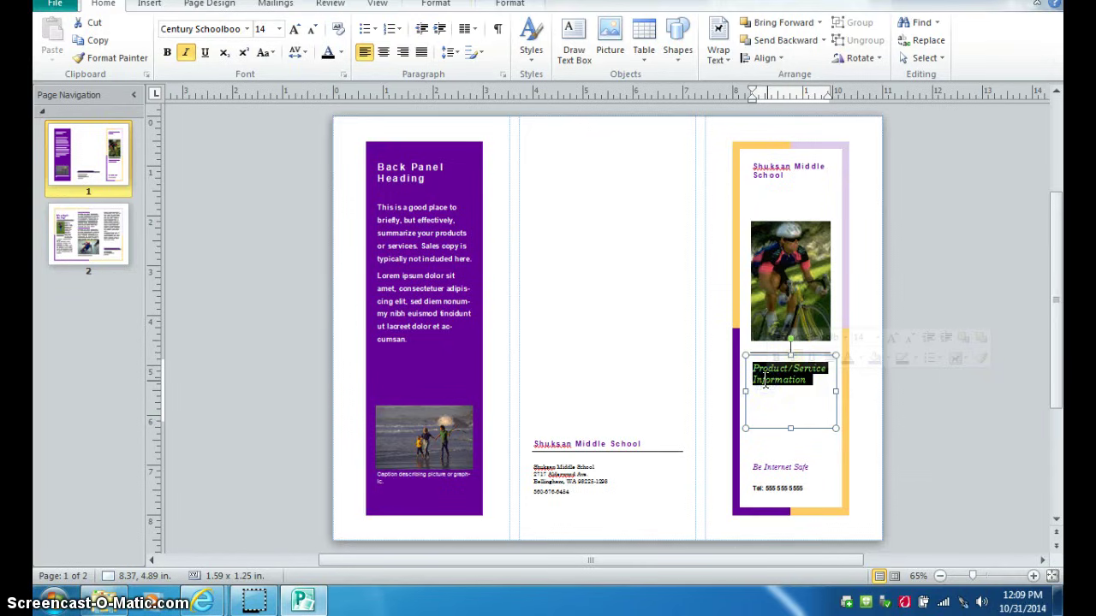
{"action": "key", "text": "BackSpace"}
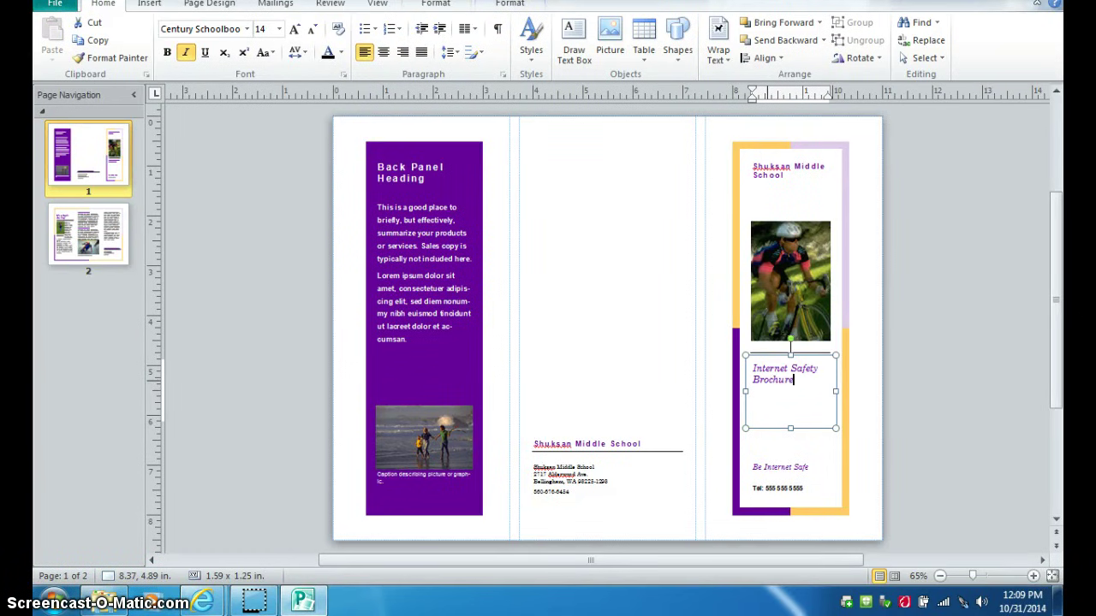
{"action": "type", "text": "Internet Safety Brochure"}
Step: Replace the phone number line with a 'Created by' line giving the author's name
{"action": "left_click", "coordinate": [822, 452]}
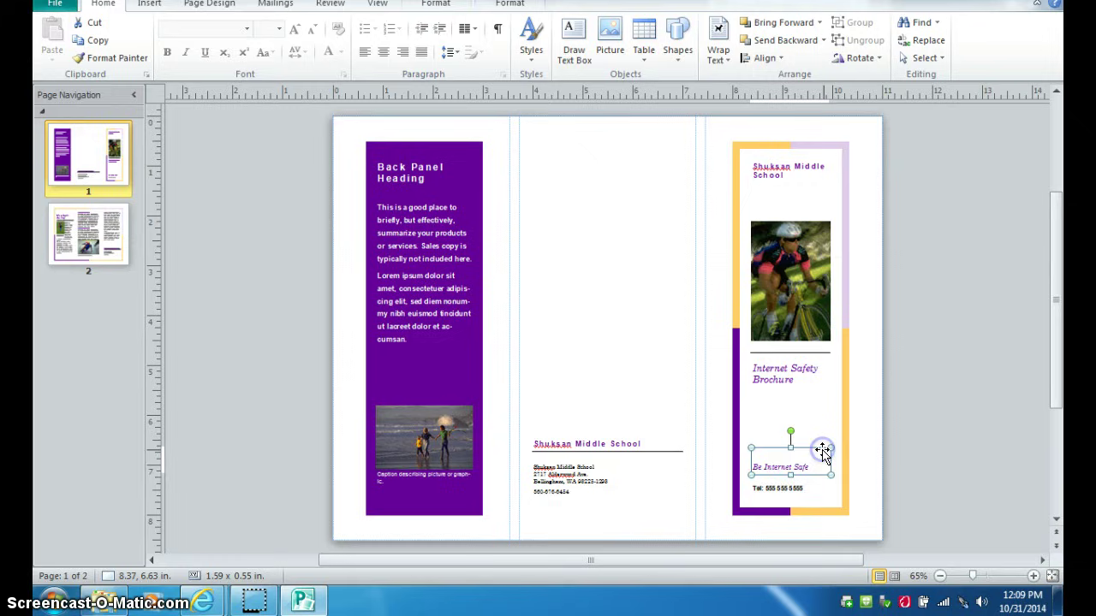
{"action": "left_click_drag", "start_coordinate": [806, 488], "coordinate": [751, 488]}
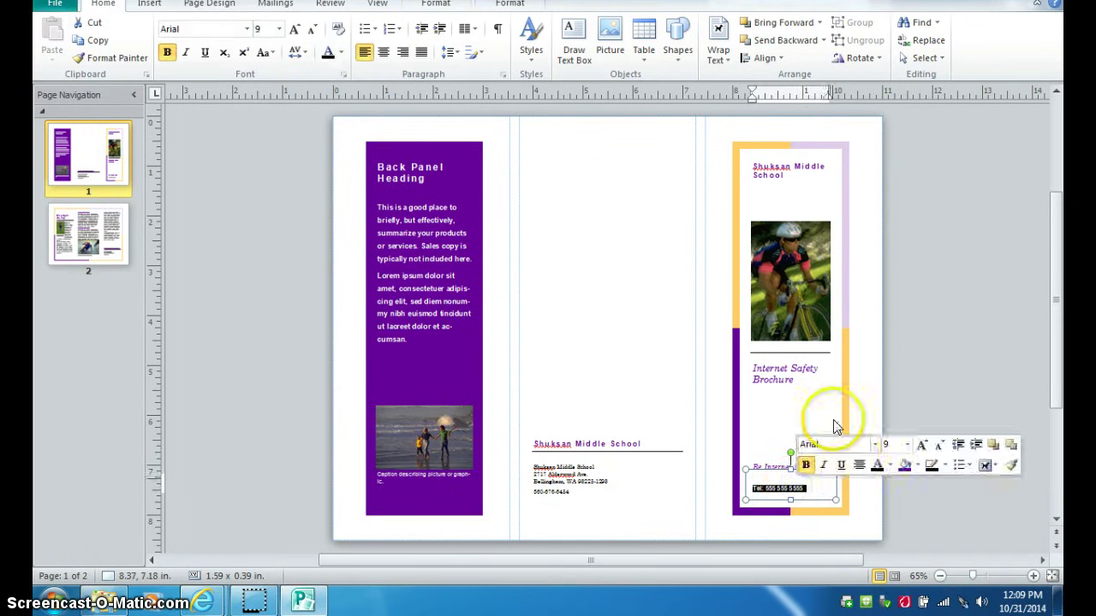
{"action": "type", "text": "q"}
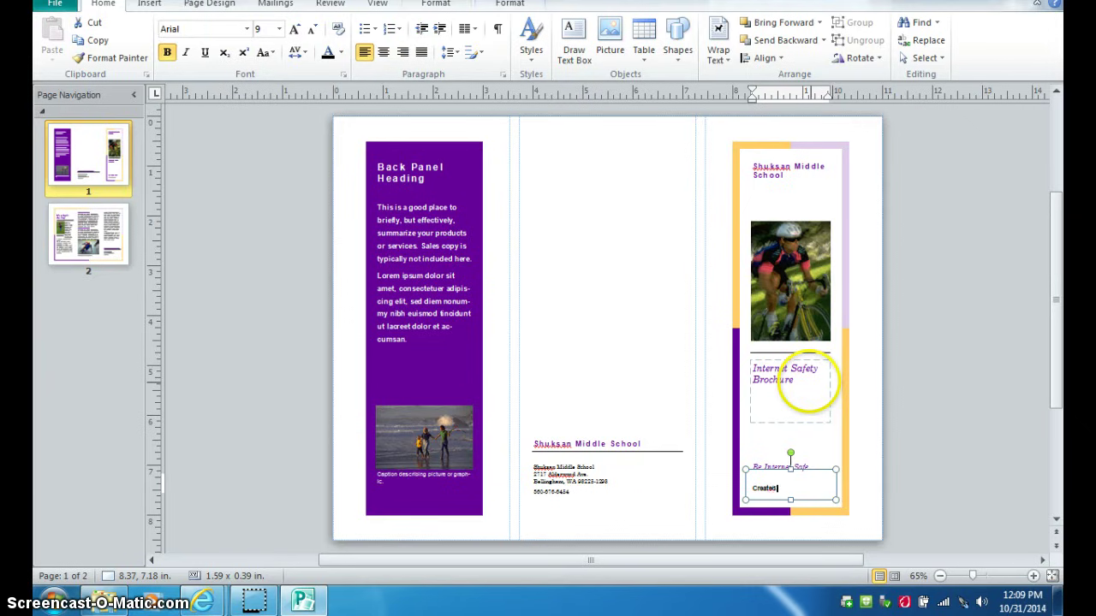
{"action": "type", "text": "reated by Kristen Schlie"}
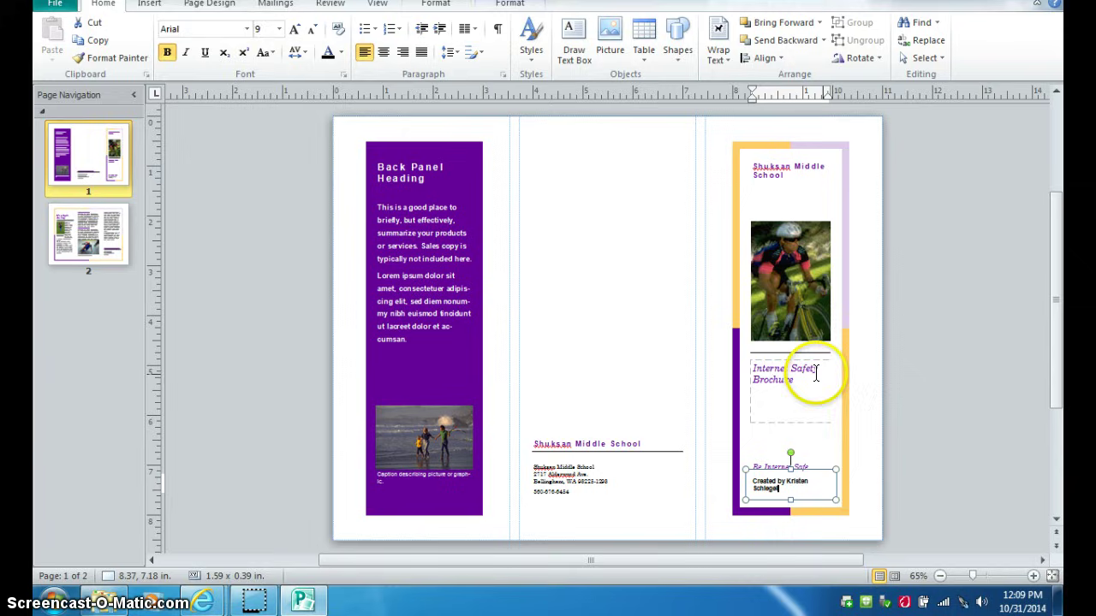
{"action": "left_click", "coordinate": [843, 384]}
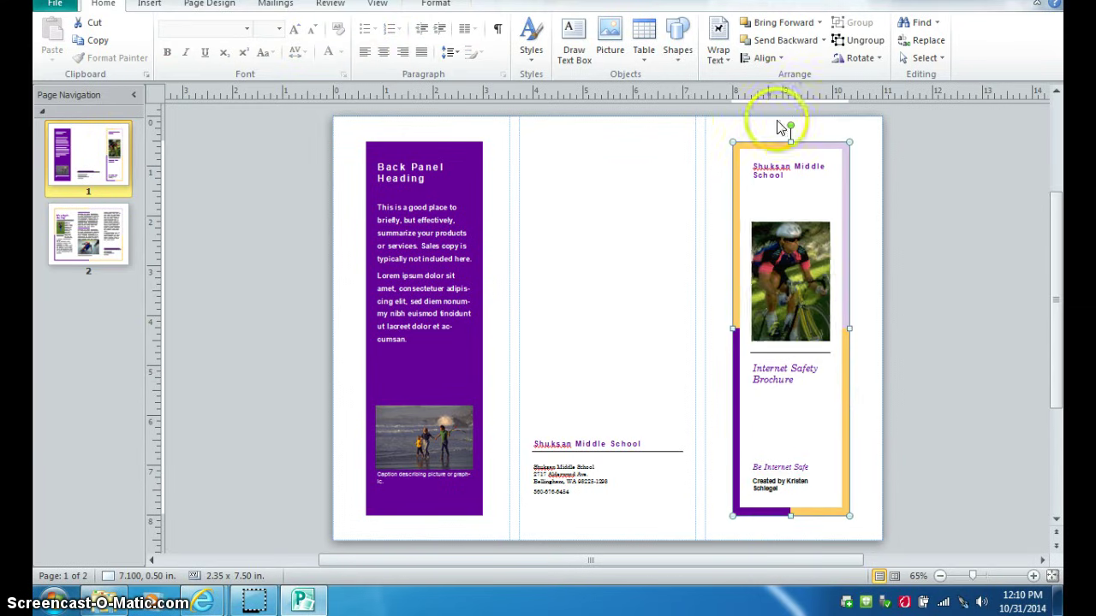
Step: Search the Clip Art pane for 'internet' clips
{"action": "left_click", "coordinate": [788, 290]}
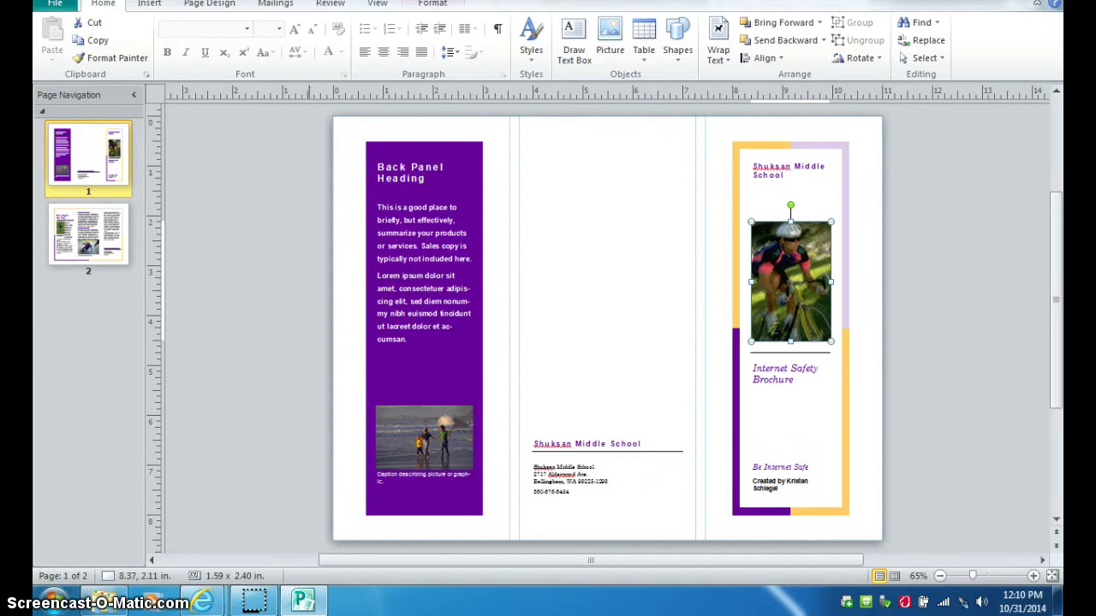
{"action": "left_click", "coordinate": [147, 5]}
{"action": "left_click", "coordinate": [203, 44]}
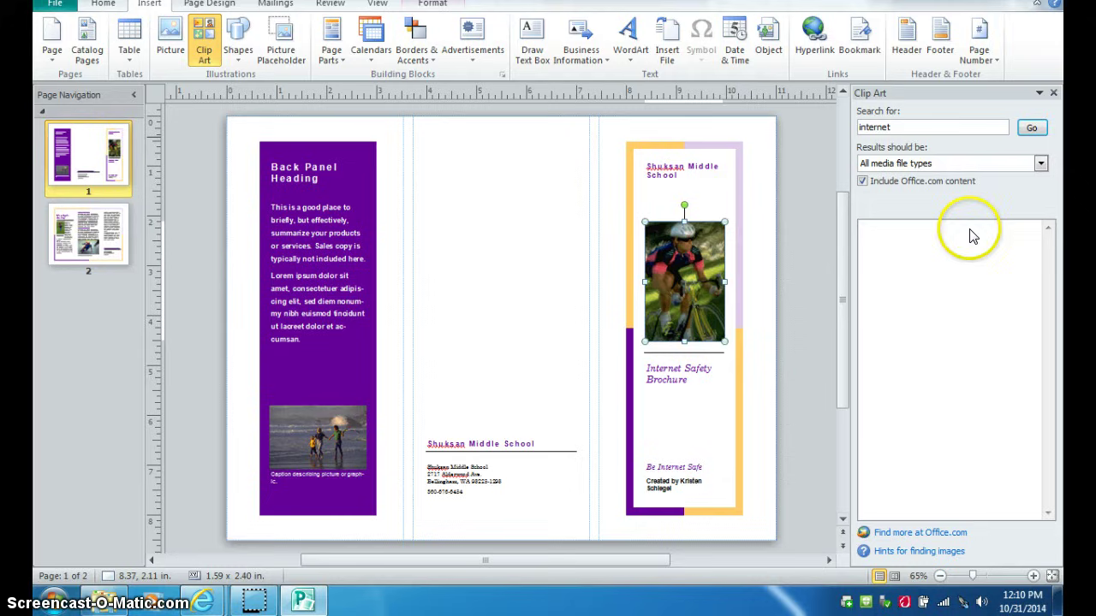
{"action": "left_click", "coordinate": [1031, 127]}
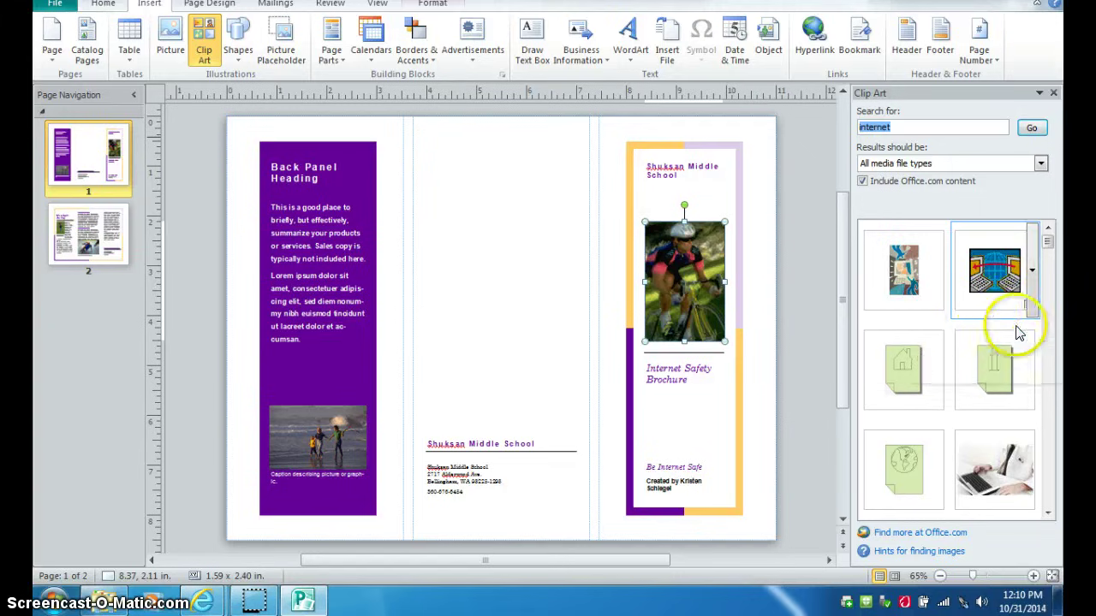
{"action": "left_click", "coordinate": [1046, 242]}
{"action": "left_click_drag", "start_coordinate": [1046, 242], "coordinate": [1046, 293]}
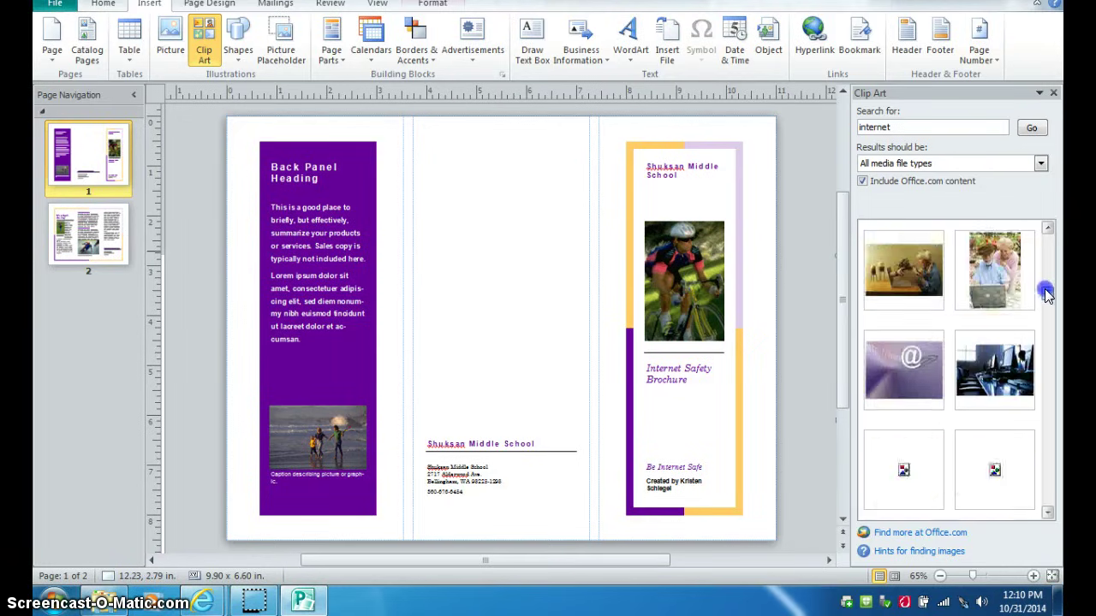
Step: Swap the computer-lab clip art into the cyclist photo frame and crop it to fit
{"action": "left_click", "coordinate": [1000, 360]}
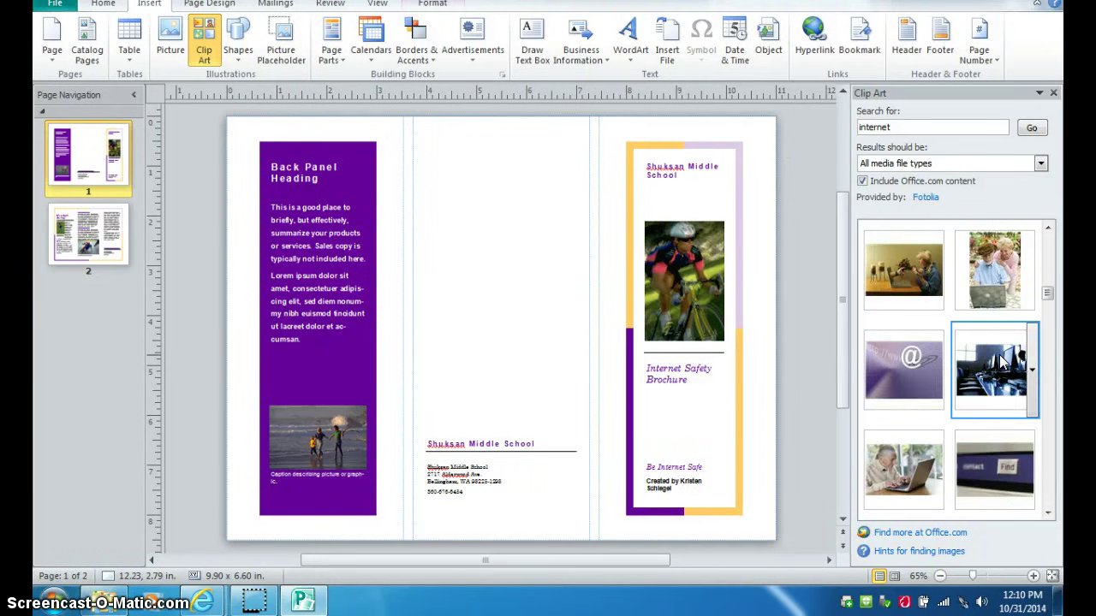
{"action": "left_click_drag", "start_coordinate": [1000, 360], "coordinate": [694, 318]}
{"action": "left_click", "coordinate": [980, 381]}
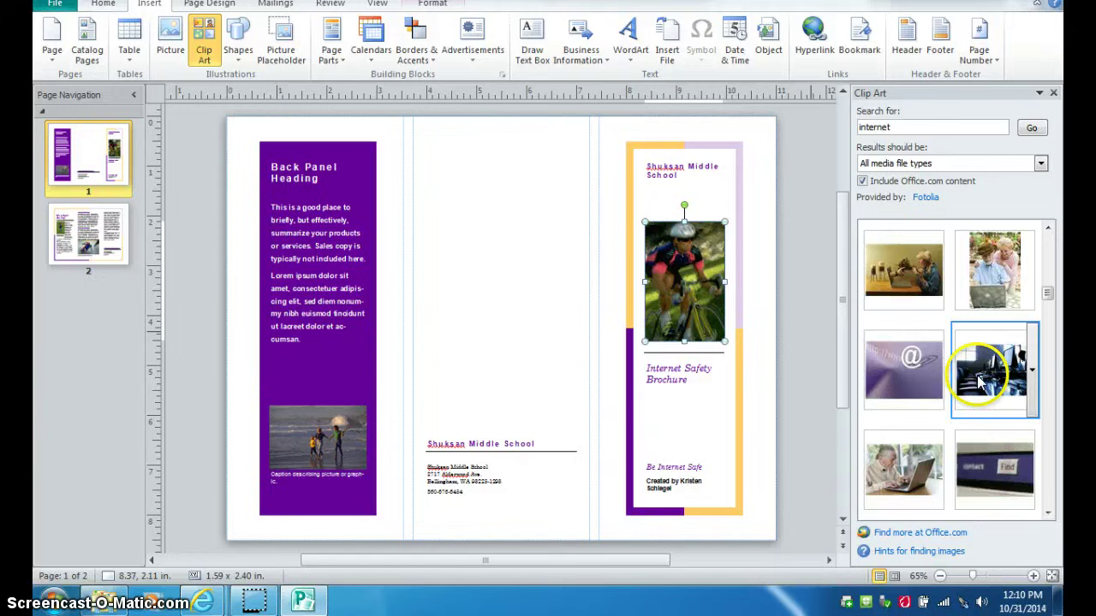
{"action": "left_click_drag", "start_coordinate": [980, 381], "coordinate": [656, 215]}
{"action": "mouse_move", "coordinate": [753, 251]}
{"action": "left_mouse_down"}
{"action": "mouse_move", "coordinate": [722, 254]}
{"action": "mouse_move", "coordinate": [752, 253]}
{"action": "left_mouse_up"}
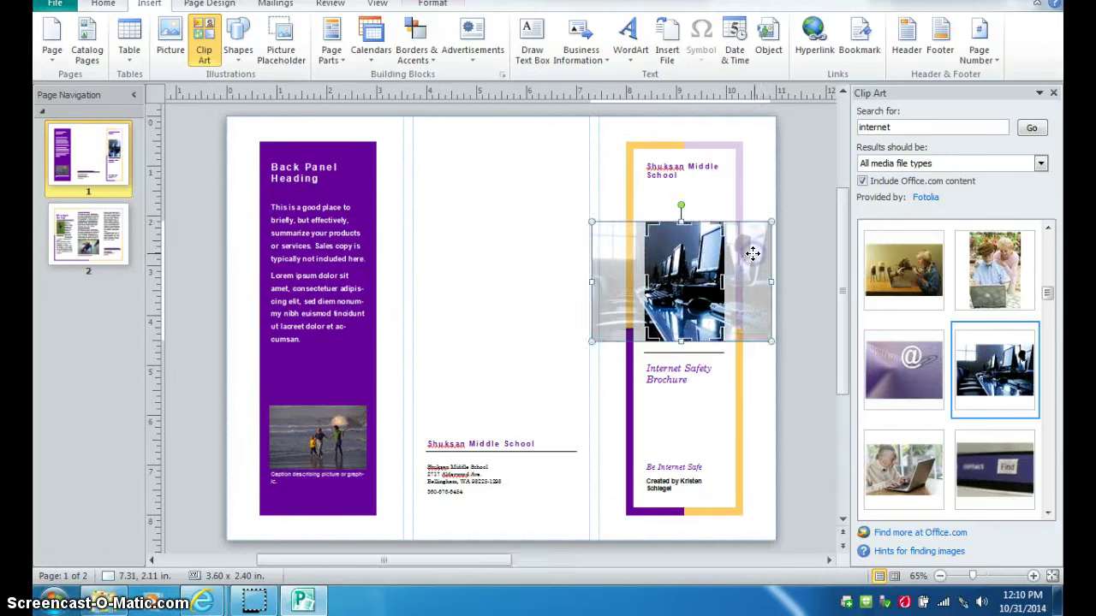
{"action": "left_click", "coordinate": [759, 383]}
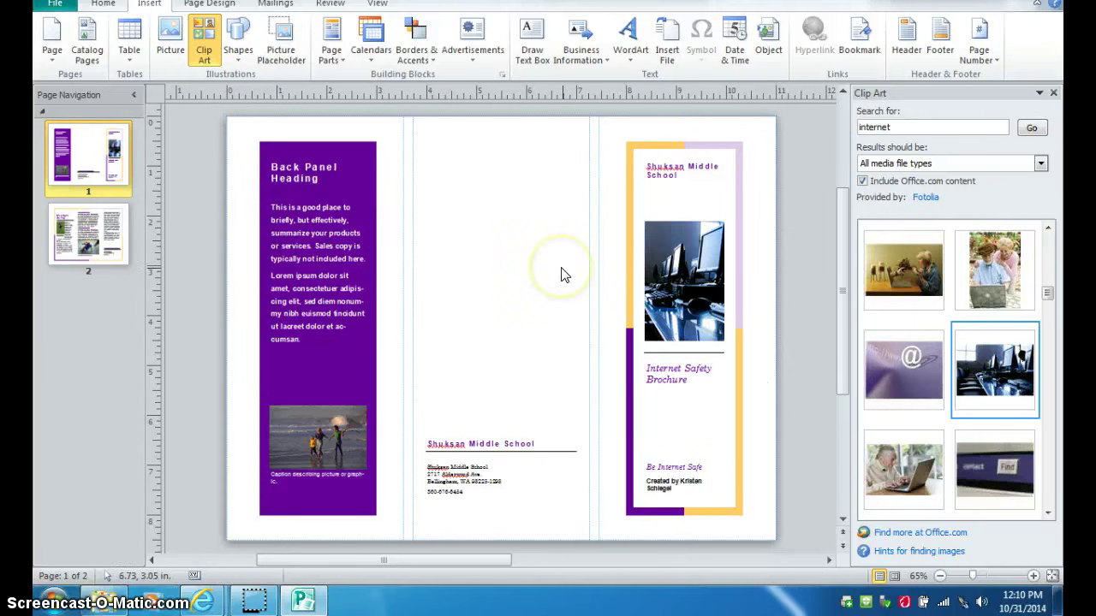
Step: Select the back panel's beach photo together with its caption
{"action": "left_click", "coordinate": [326, 429]}
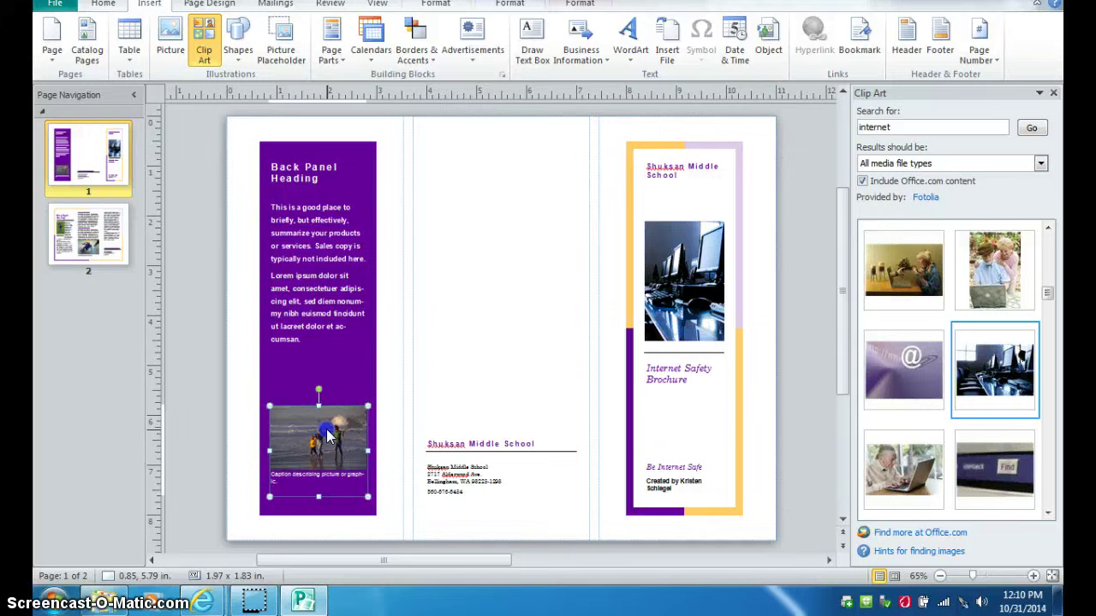
{"action": "left_click", "coordinate": [291, 476]}
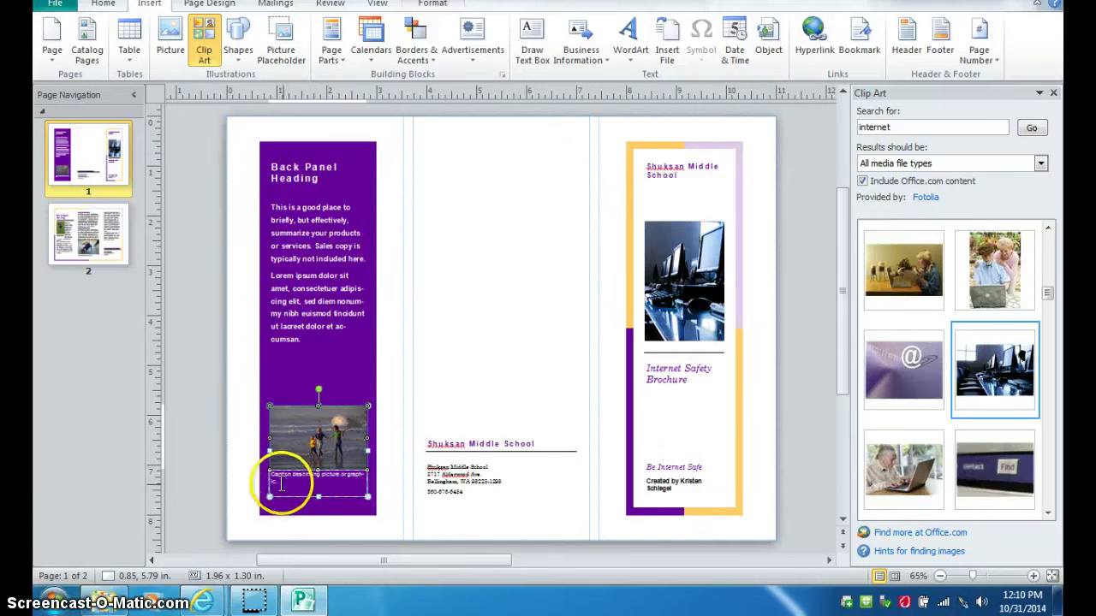
{"action": "left_click", "coordinate": [326, 434]}
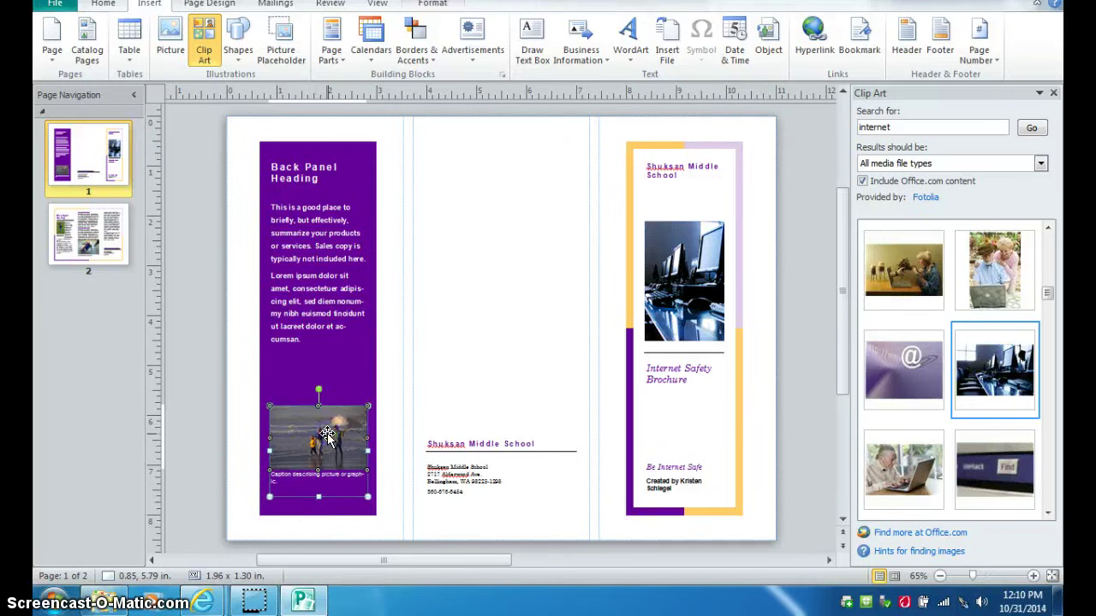
{"action": "left_click", "coordinate": [310, 466]}
{"action": "left_click", "coordinate": [344, 407]}
{"action": "left_click", "coordinate": [343, 404]}
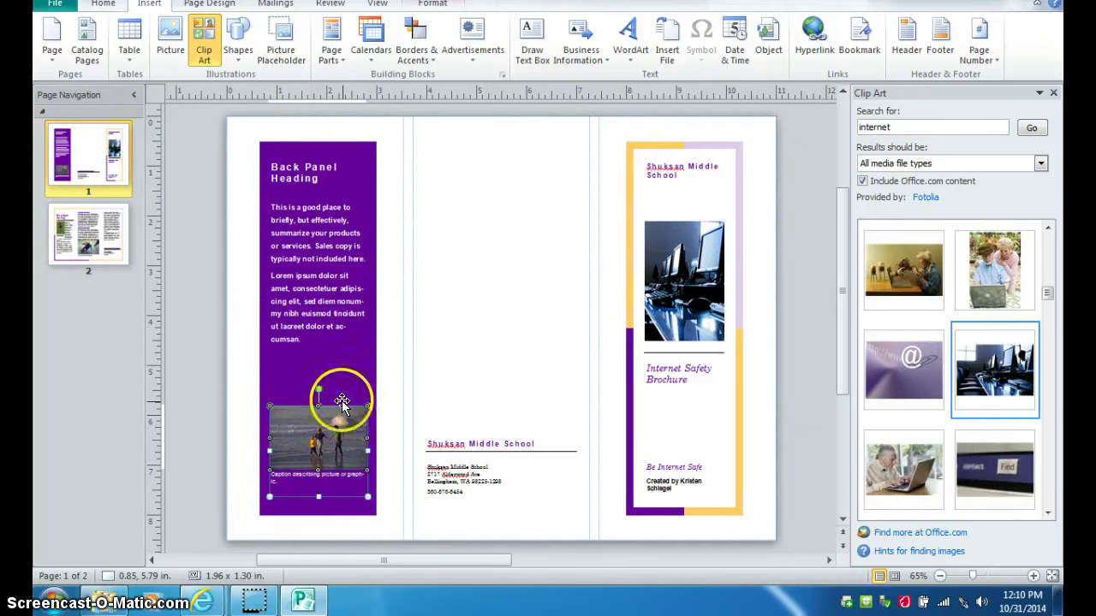
{"action": "left_click", "coordinate": [337, 394]}
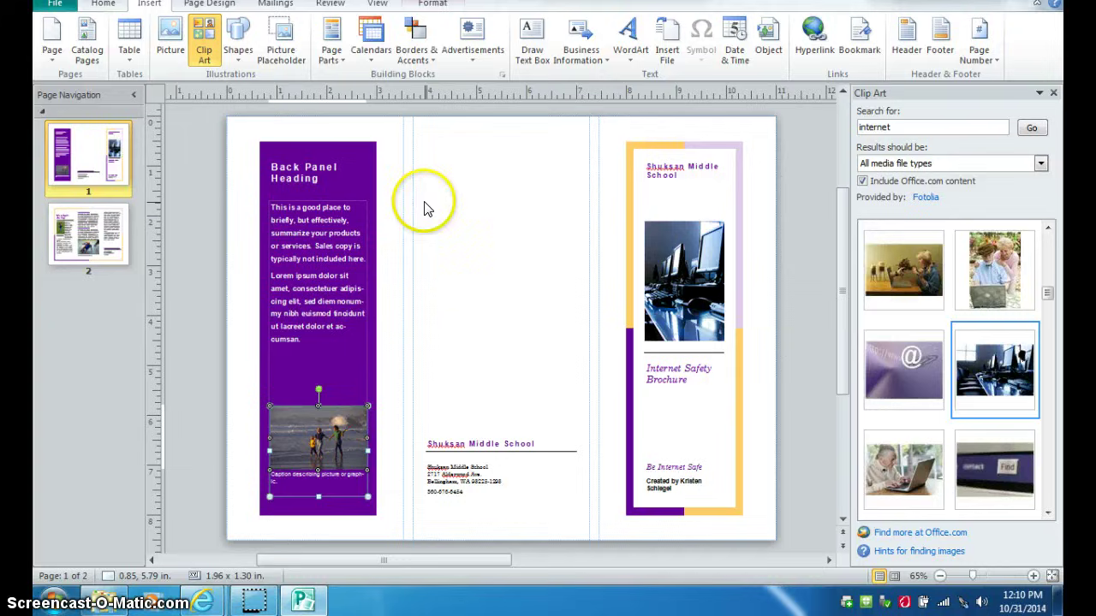
{"action": "left_click", "coordinate": [431, 5]}
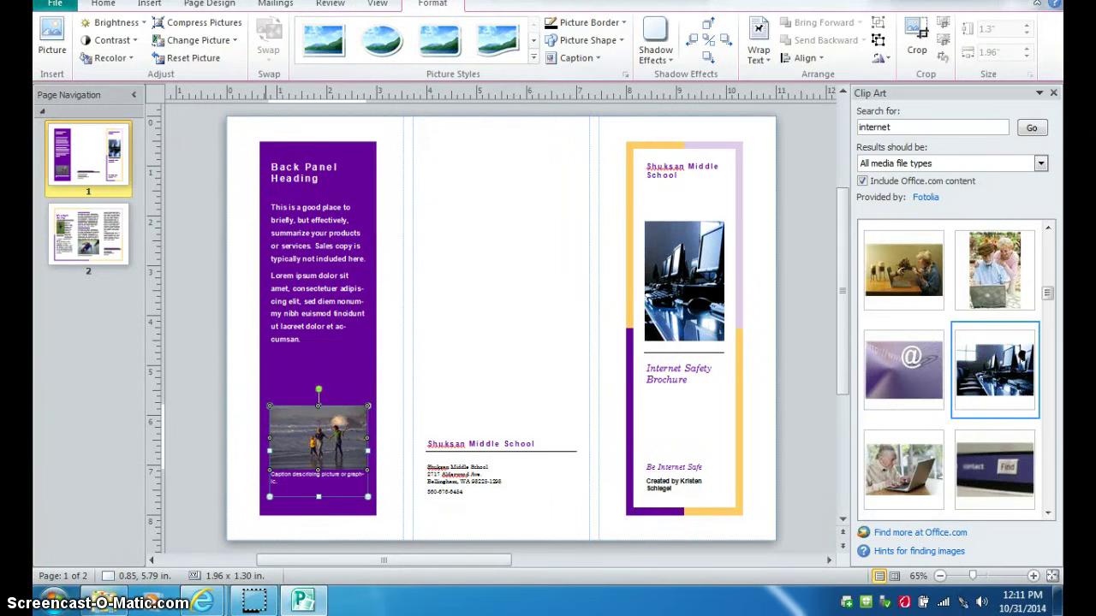
Step: Ungroup the beach photo from its caption
{"action": "left_click", "coordinate": [227, 323]}
{"action": "left_click", "coordinate": [319, 467]}
{"action": "left_click", "coordinate": [326, 478]}
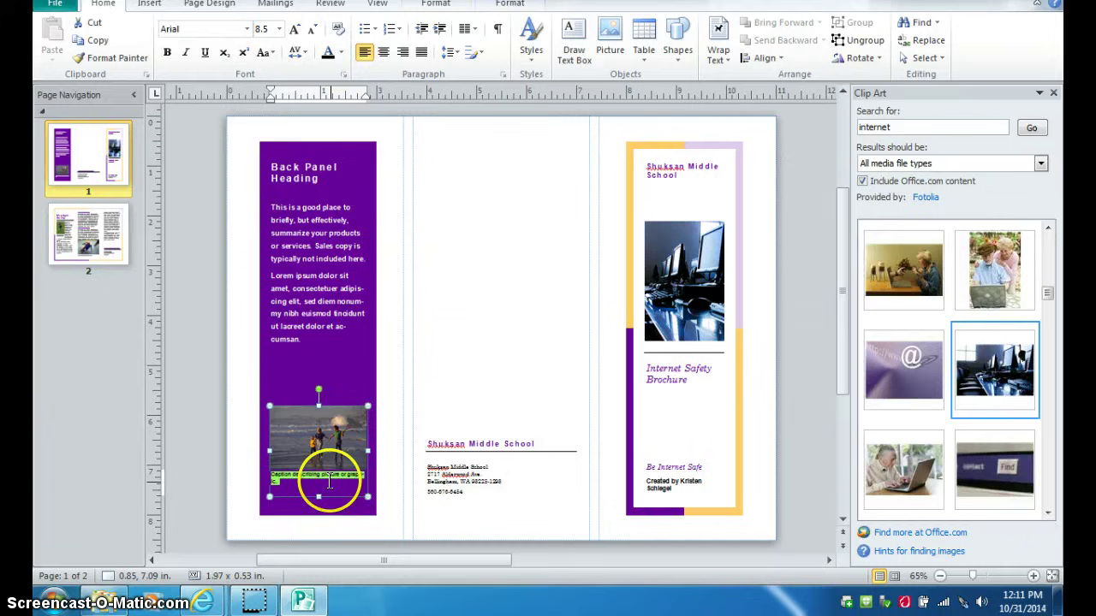
{"action": "left_click", "coordinate": [329, 470]}
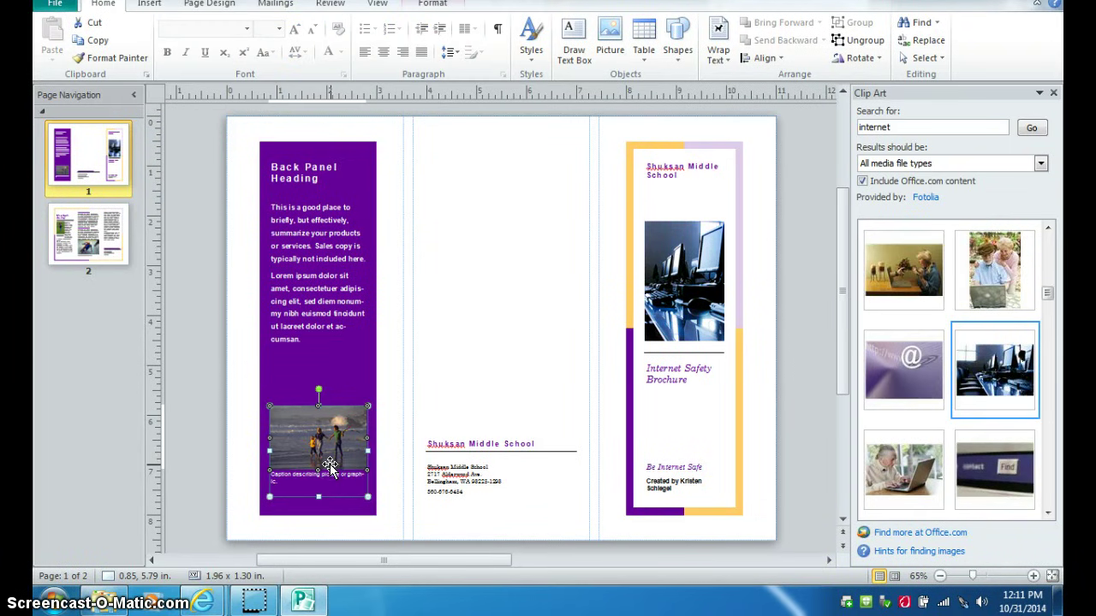
{"action": "left_click", "coordinate": [330, 467]}
{"action": "left_click", "coordinate": [865, 43]}
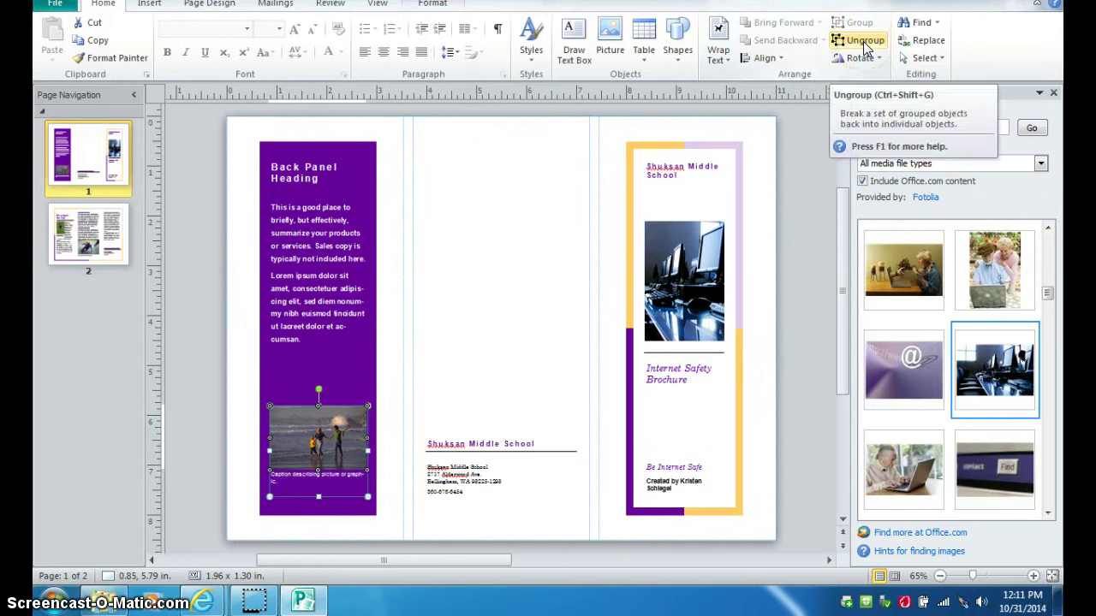
{"action": "left_click", "coordinate": [864, 43]}
Step: Delete the caption text box, leaving only the beach photo
{"action": "left_click", "coordinate": [360, 360]}
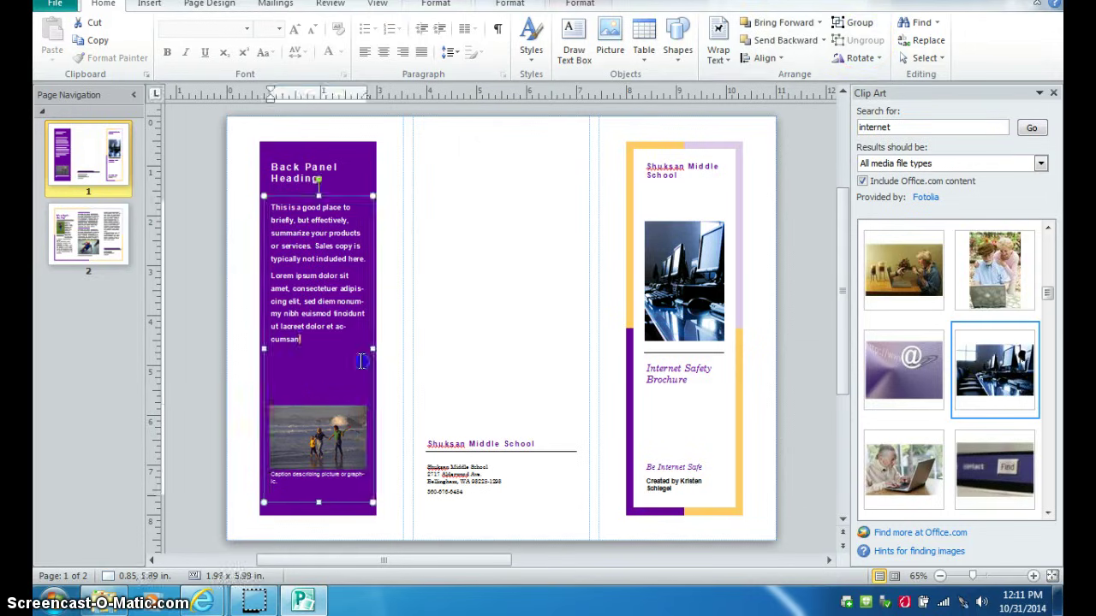
{"action": "left_click", "coordinate": [343, 448]}
{"action": "triple_click", "coordinate": [345, 475]}
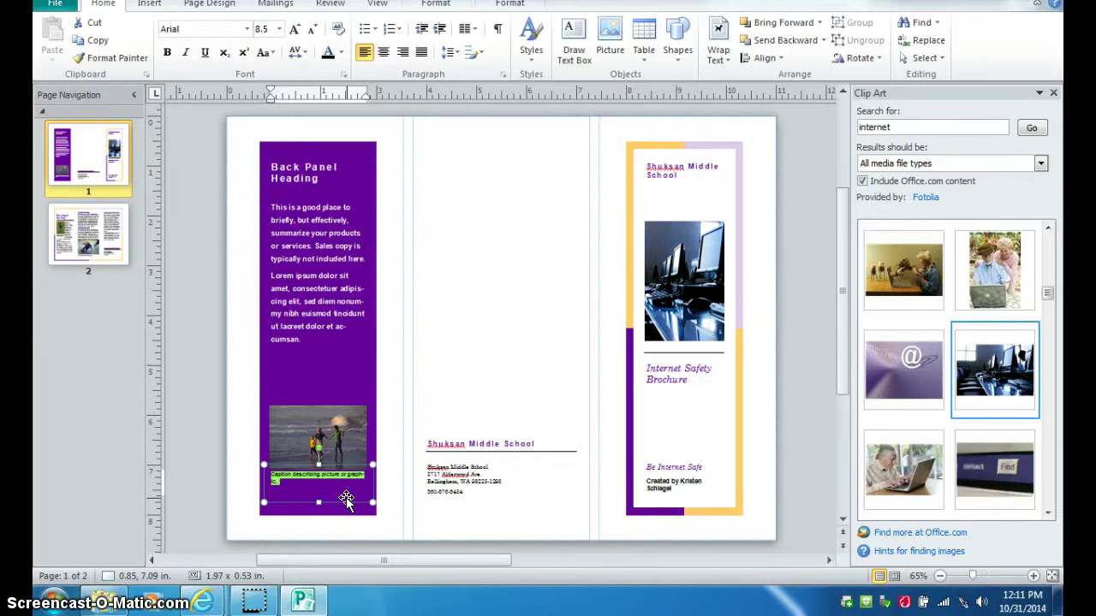
{"action": "left_click", "coordinate": [347, 472]}
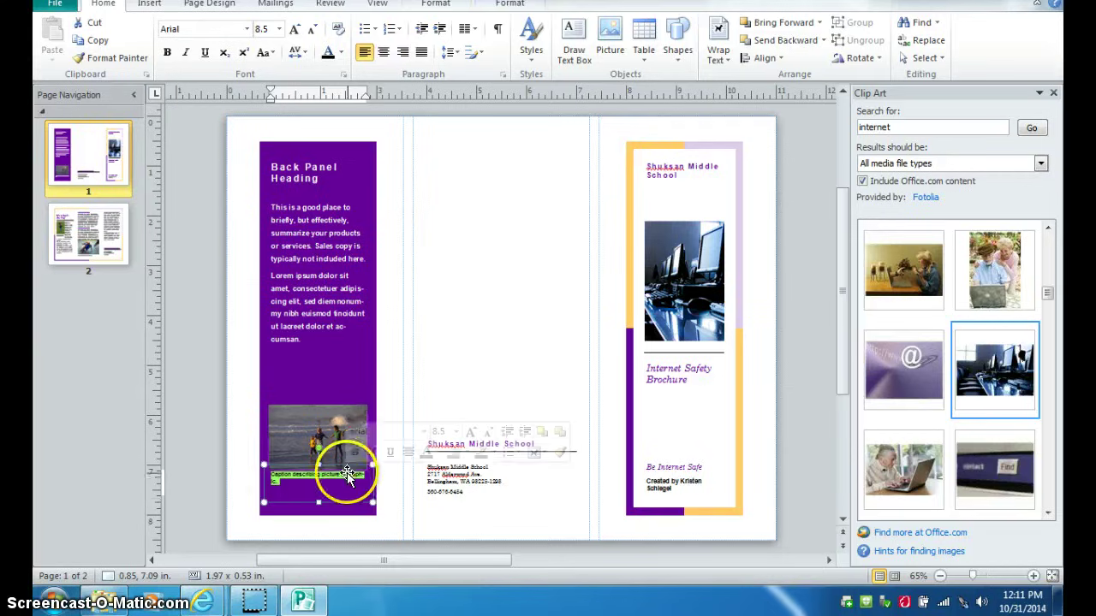
{"action": "key", "text": "Delete"}
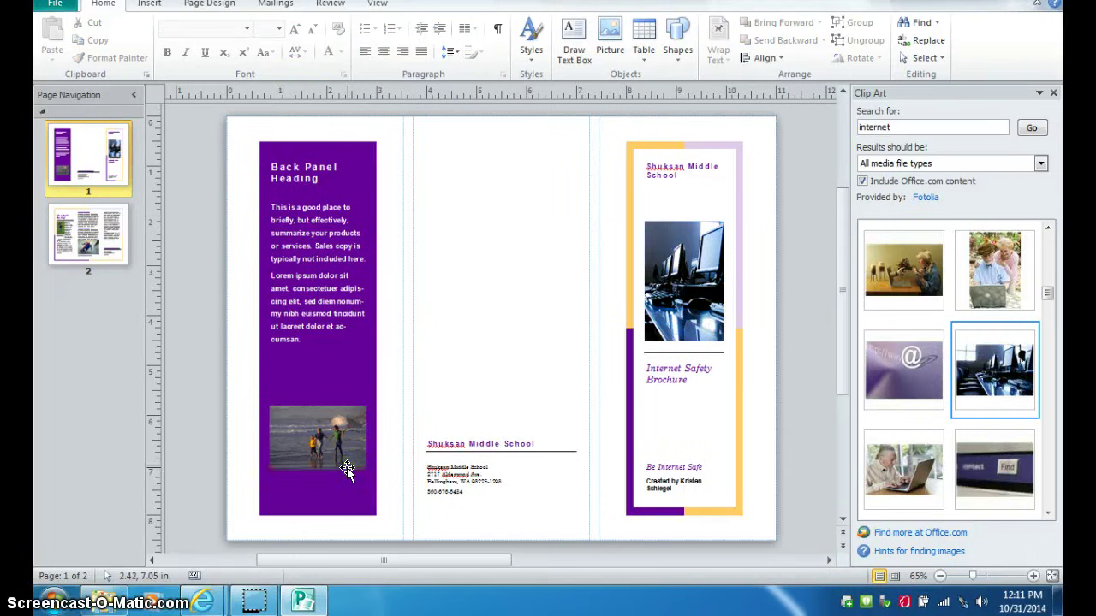
{"action": "left_click", "coordinate": [338, 451]}
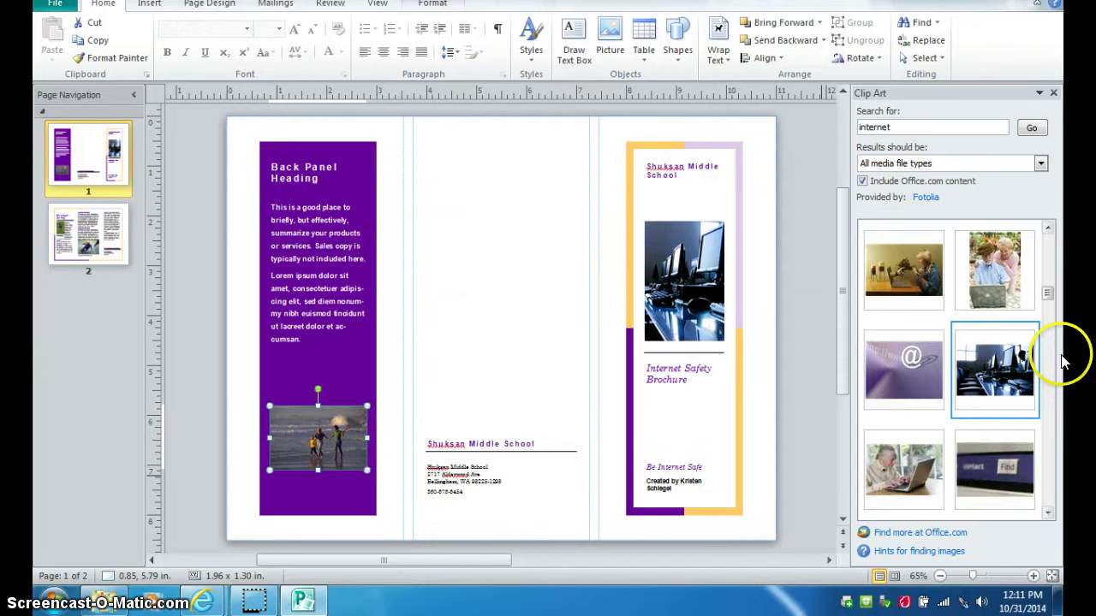
Step: Drag the purple @ clip art onto the back-panel beach photo to replace it
{"action": "mouse_move", "coordinate": [1042, 287]}
{"action": "left_click", "coordinate": [884, 388]}
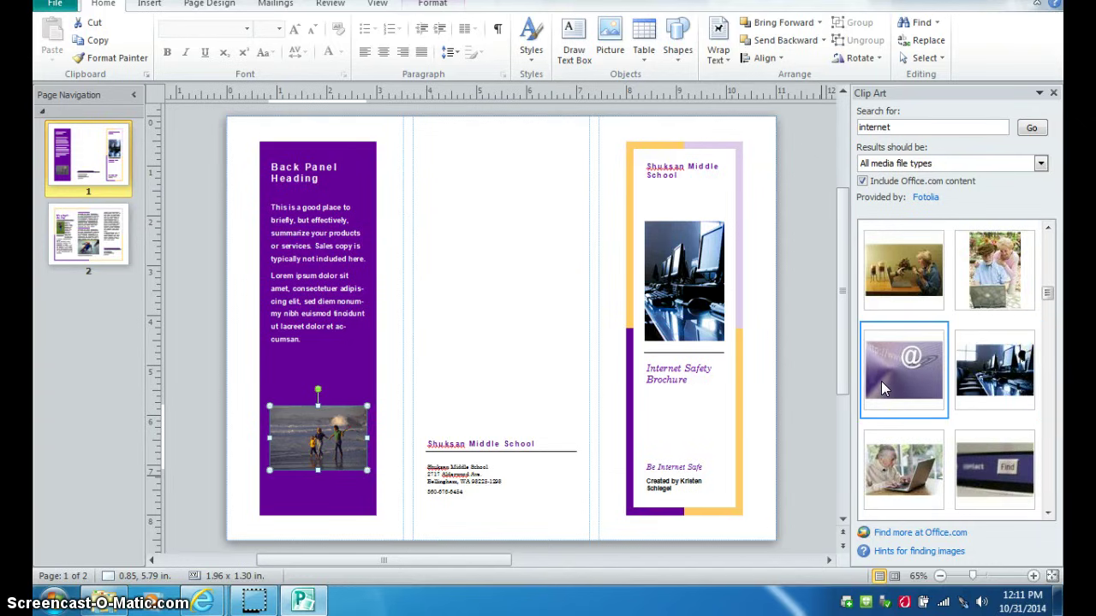
{"action": "left_click_drag", "start_coordinate": [885, 387], "coordinate": [329, 387]}
{"action": "left_click", "coordinate": [328, 385]}
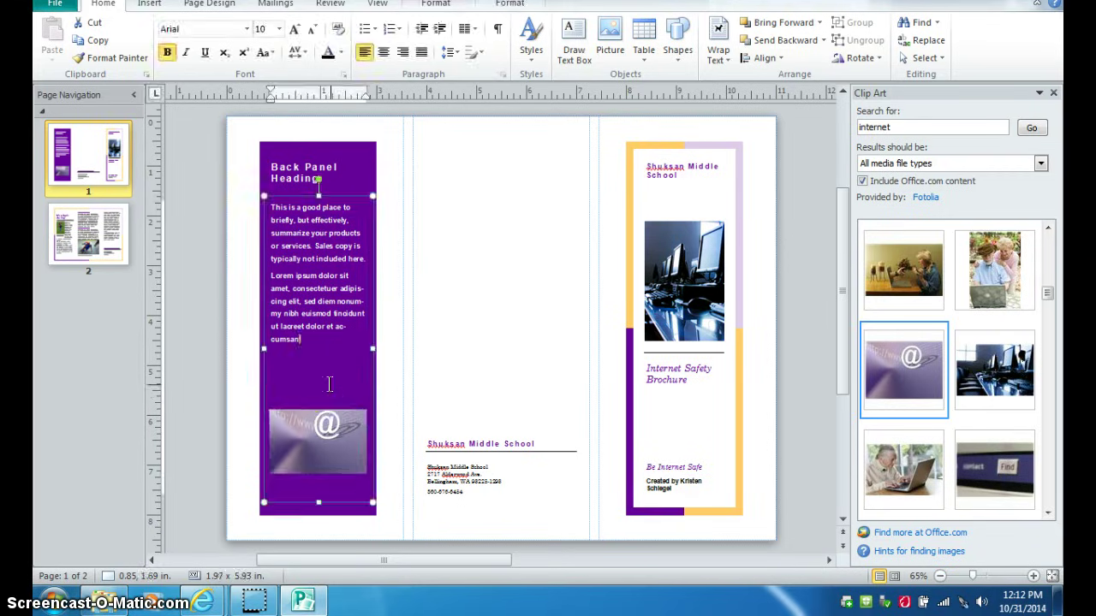
{"action": "left_click", "coordinate": [333, 437]}
{"action": "left_click", "coordinate": [333, 438]}
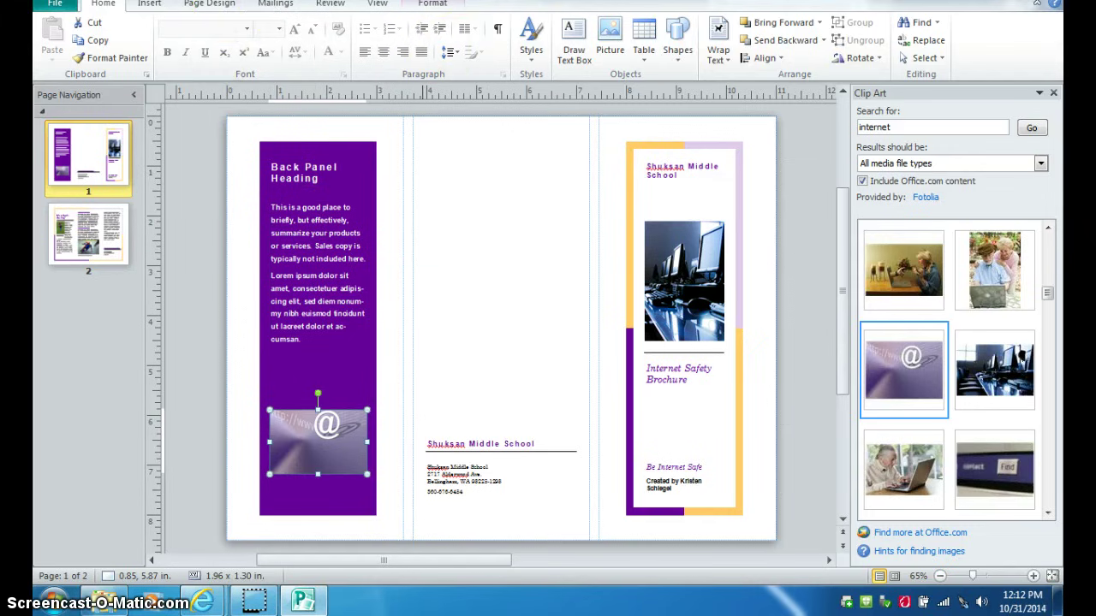
Step: Give the @ picture a 4½ pt border in a gray scheme colour
{"action": "left_click", "coordinate": [427, 6]}
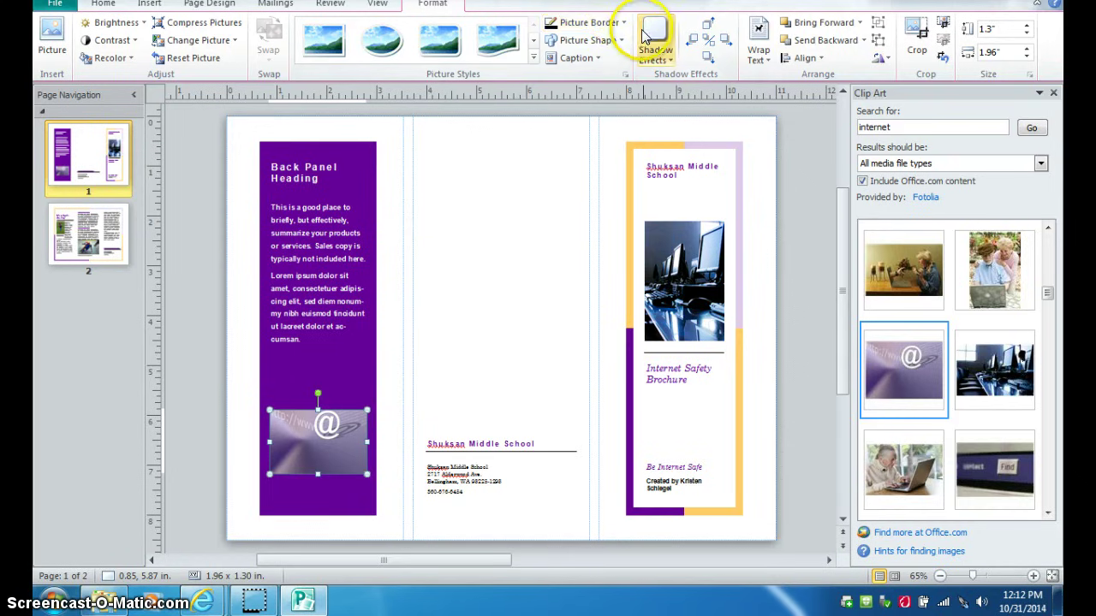
{"action": "left_click", "coordinate": [617, 22]}
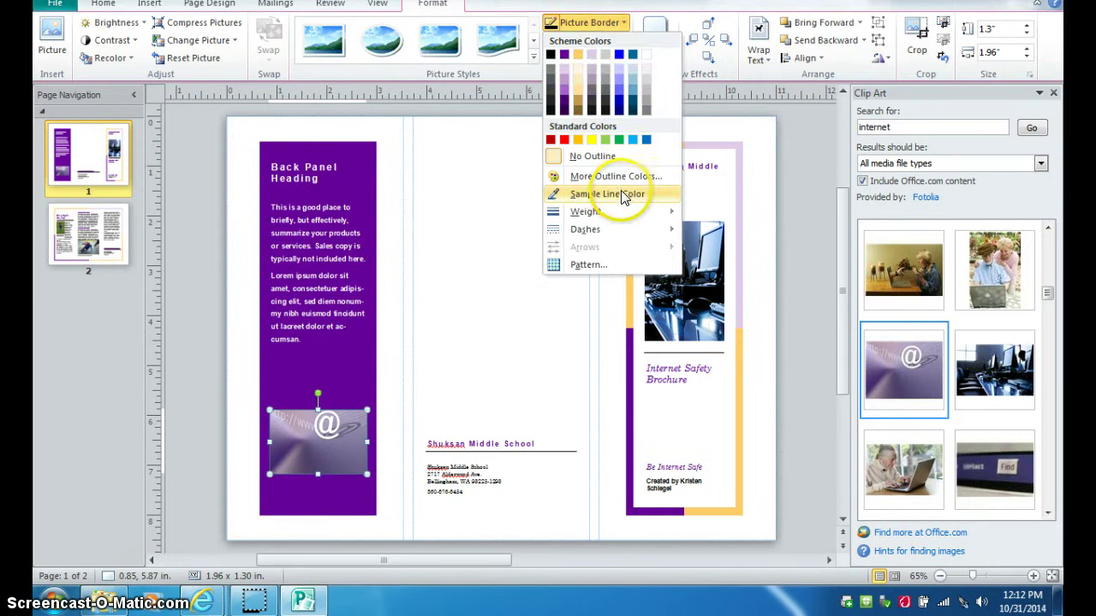
{"action": "mouse_move", "coordinate": [622, 213]}
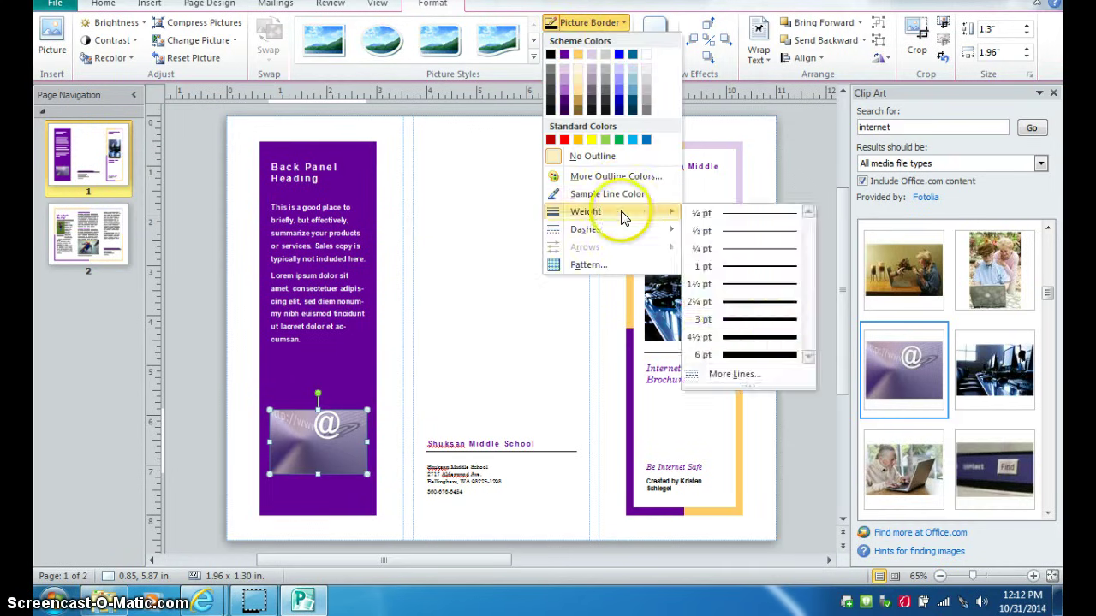
{"action": "left_click", "coordinate": [763, 338]}
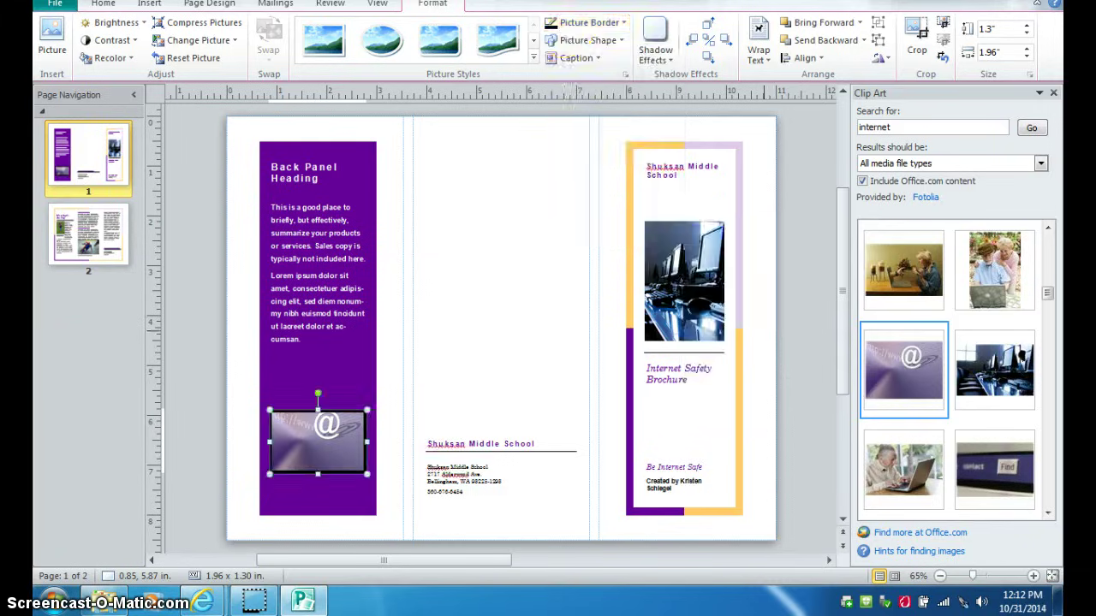
{"action": "left_click", "coordinate": [563, 27]}
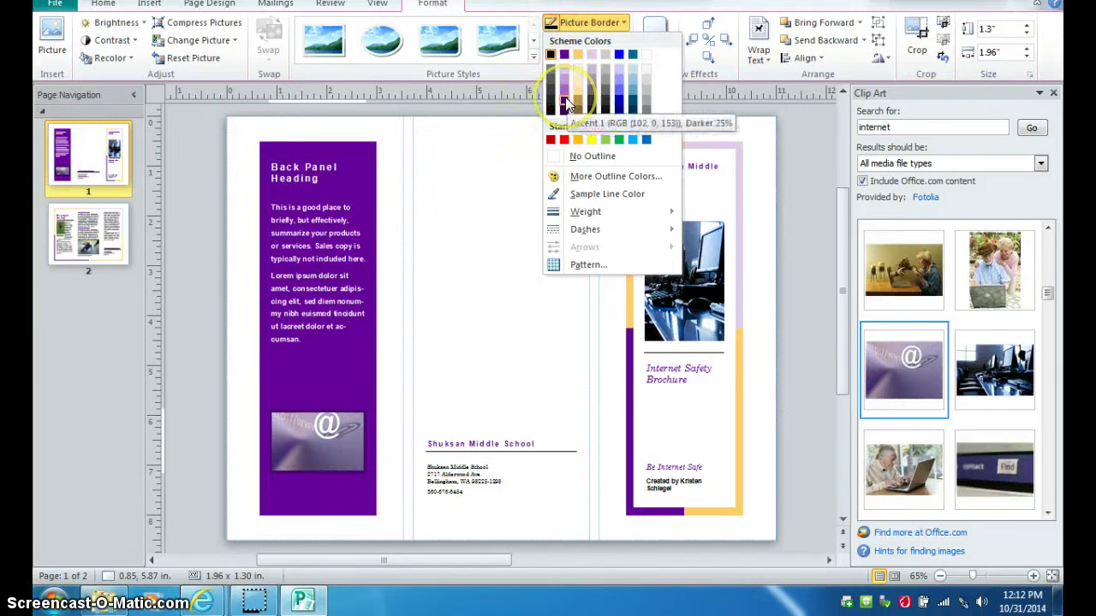
{"action": "left_click", "coordinate": [644, 112]}
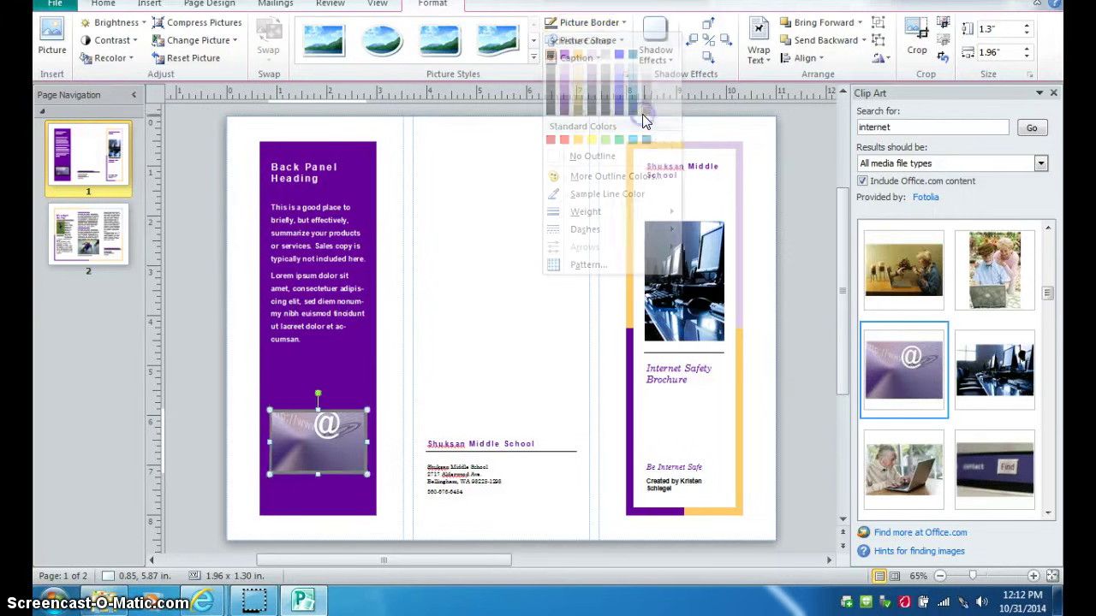
{"action": "left_click", "coordinate": [387, 355]}
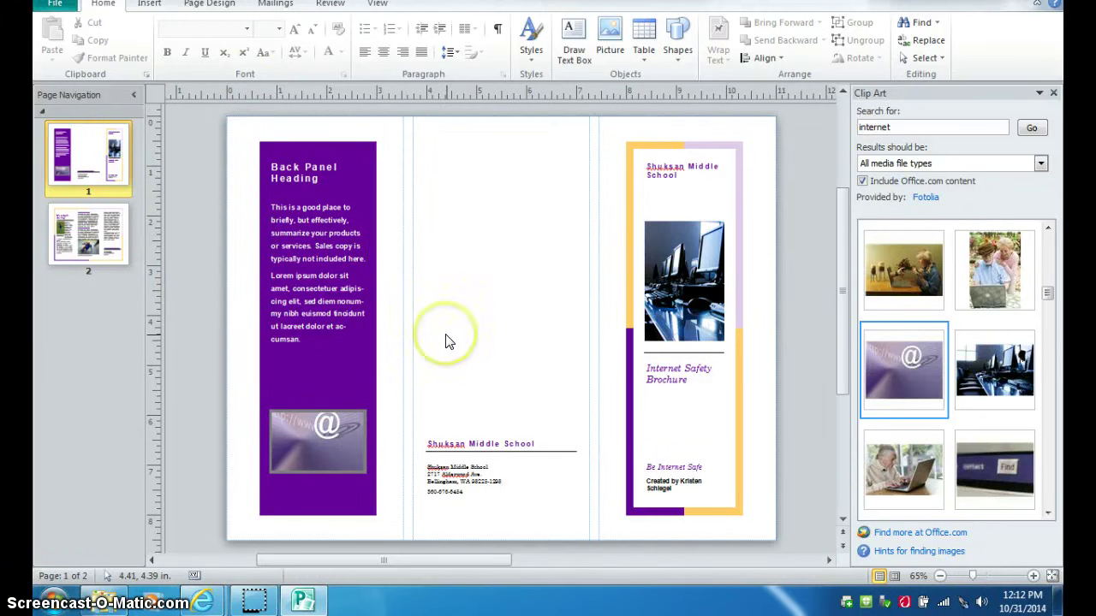
Step: On page 2, delete the middle panel's first paragraph and add a blank line under the heading
{"action": "triple_click", "coordinate": [323, 170]}
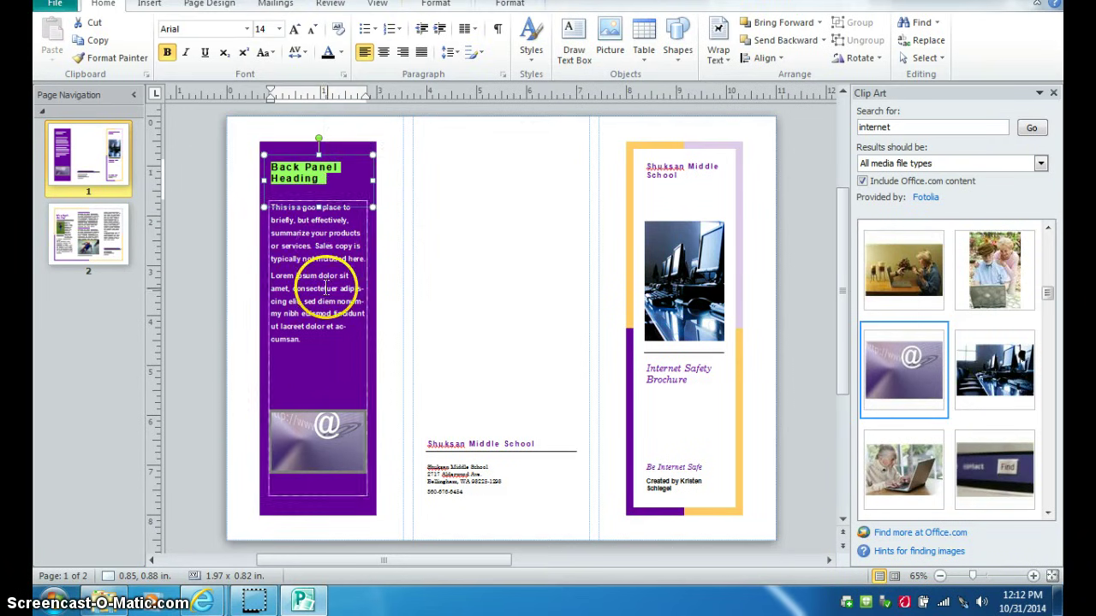
{"action": "left_click", "coordinate": [75, 229]}
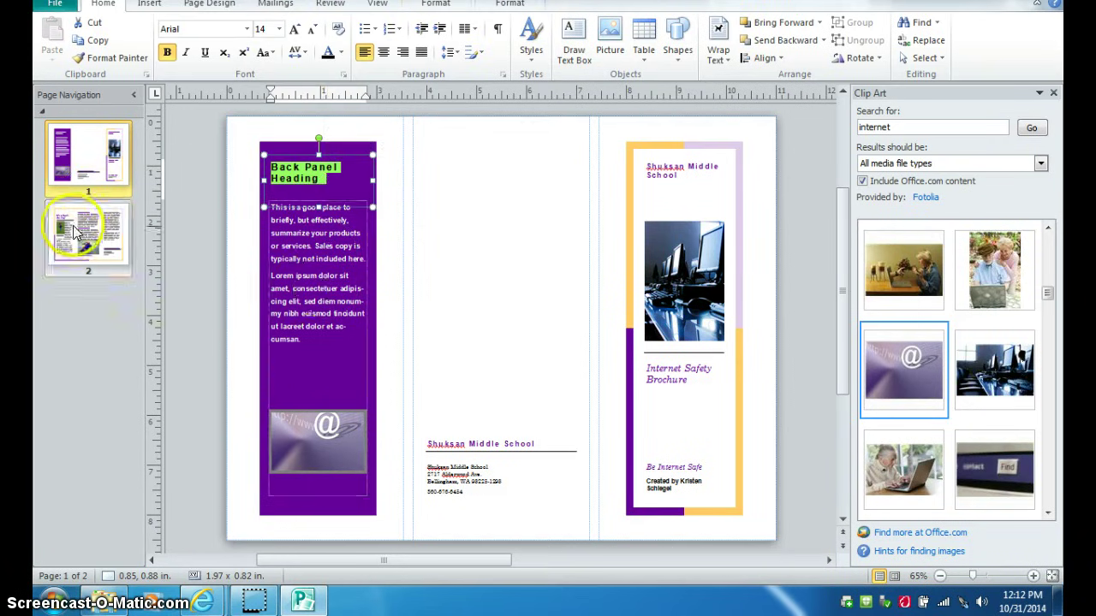
{"action": "triple_click", "coordinate": [495, 230]}
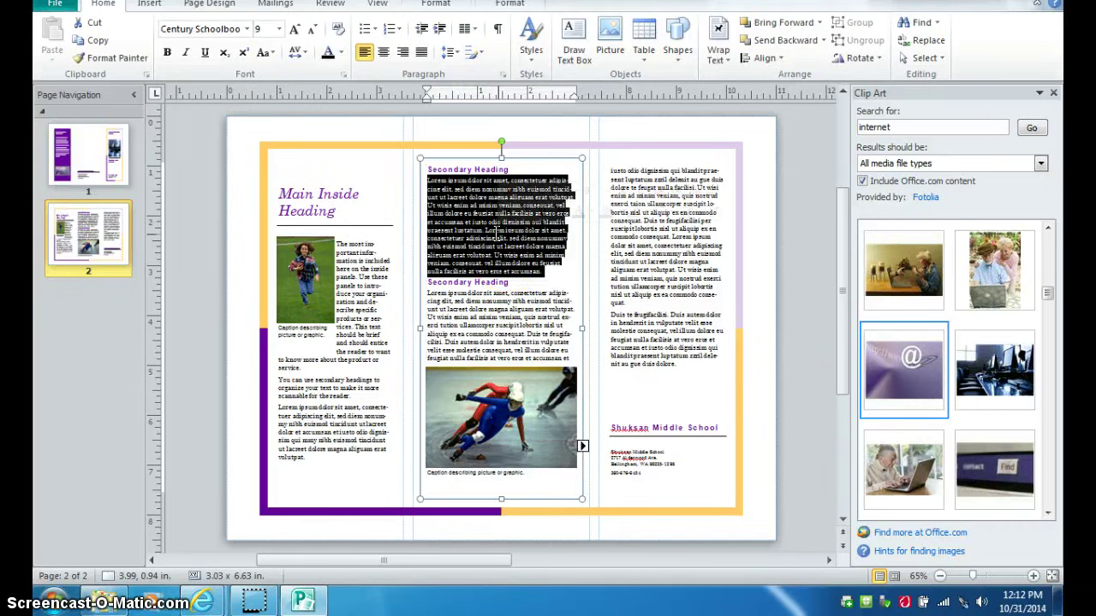
{"action": "key", "text": "Delete"}
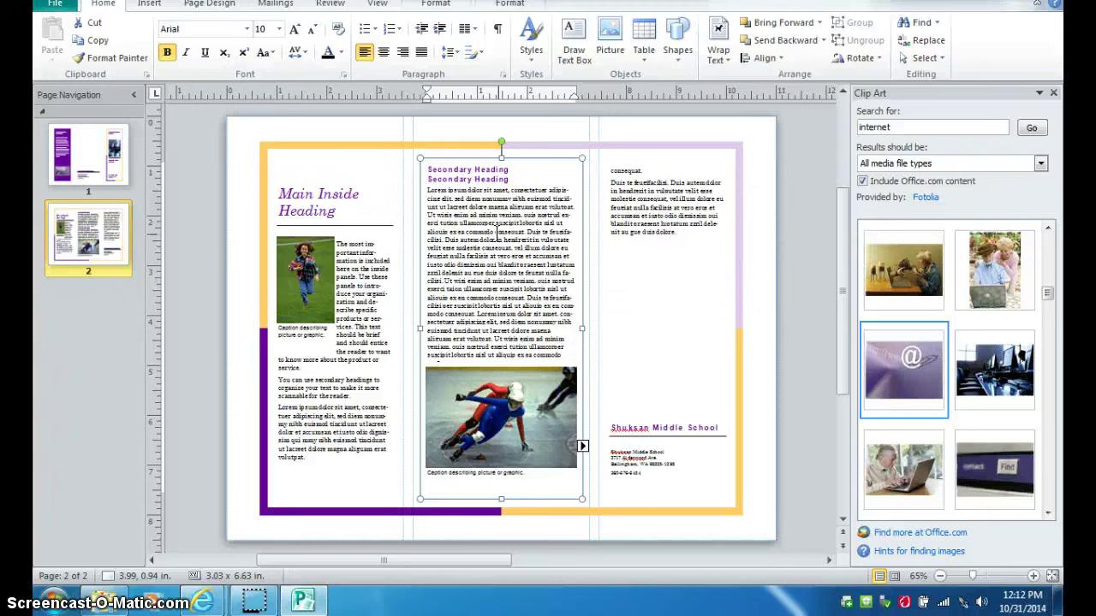
{"action": "left_click", "coordinate": [512, 177]}
{"action": "key", "text": "Return"}
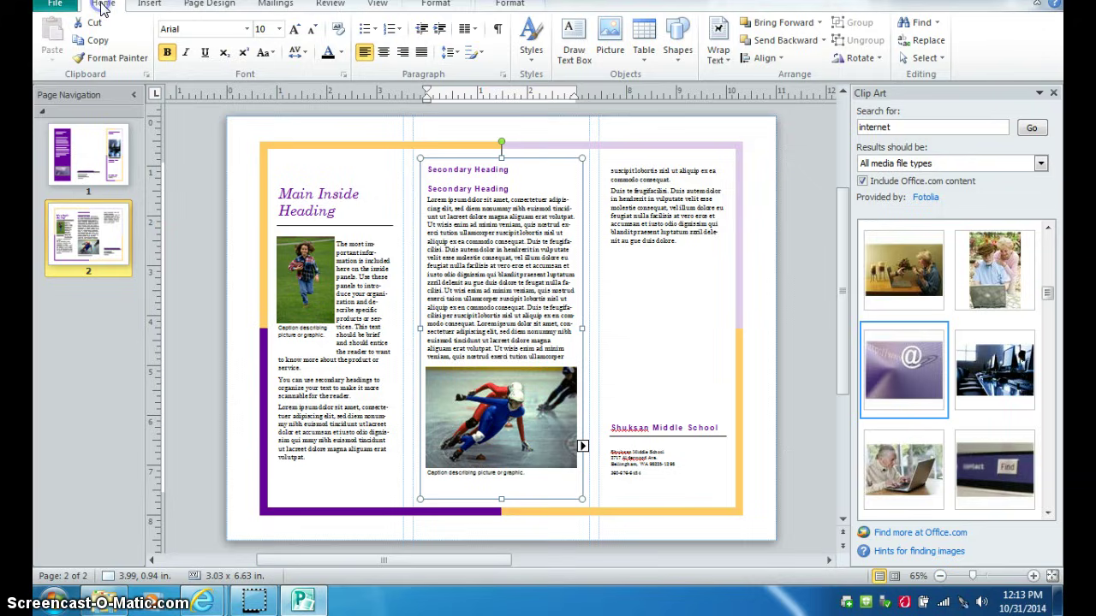
Step: Apply filled round bullets to the empty line under the first Secondary Heading
{"action": "left_click", "coordinate": [376, 33]}
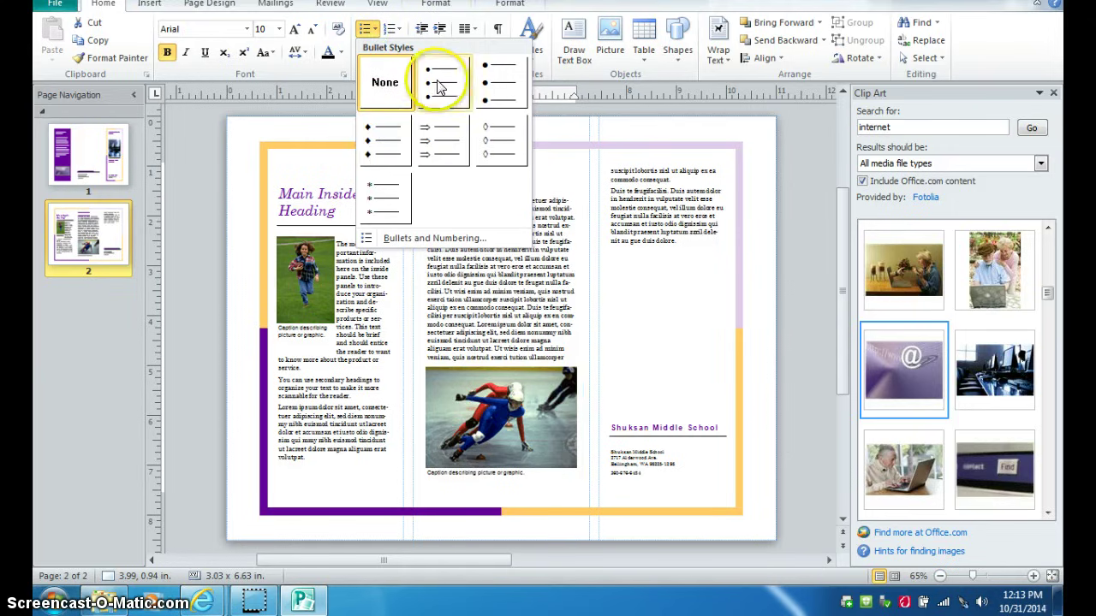
{"action": "left_click", "coordinate": [494, 77]}
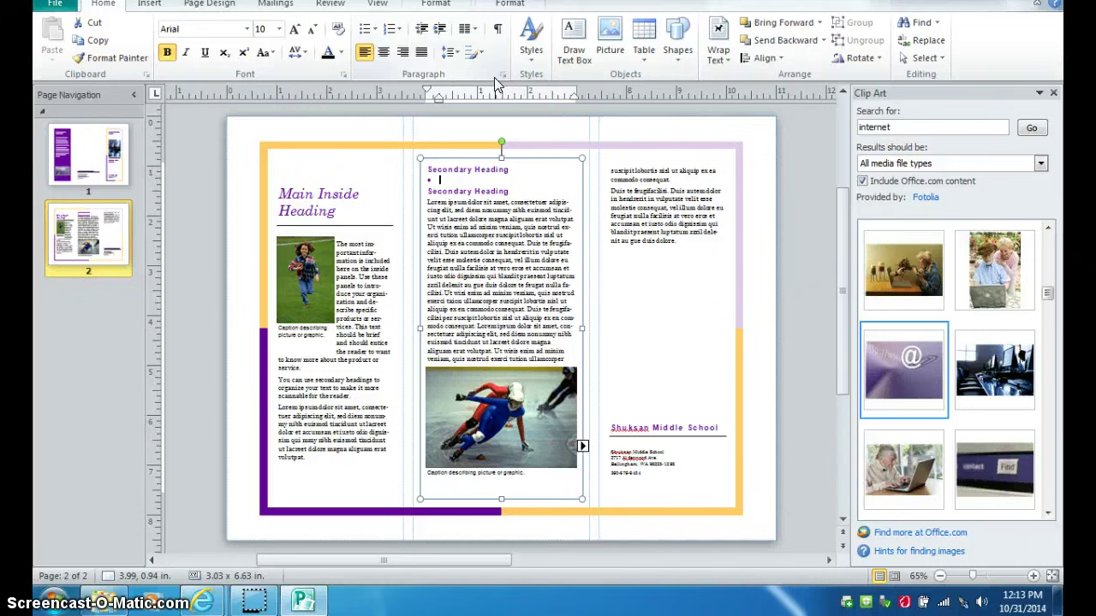
{"action": "left_click", "coordinate": [345, 209]}
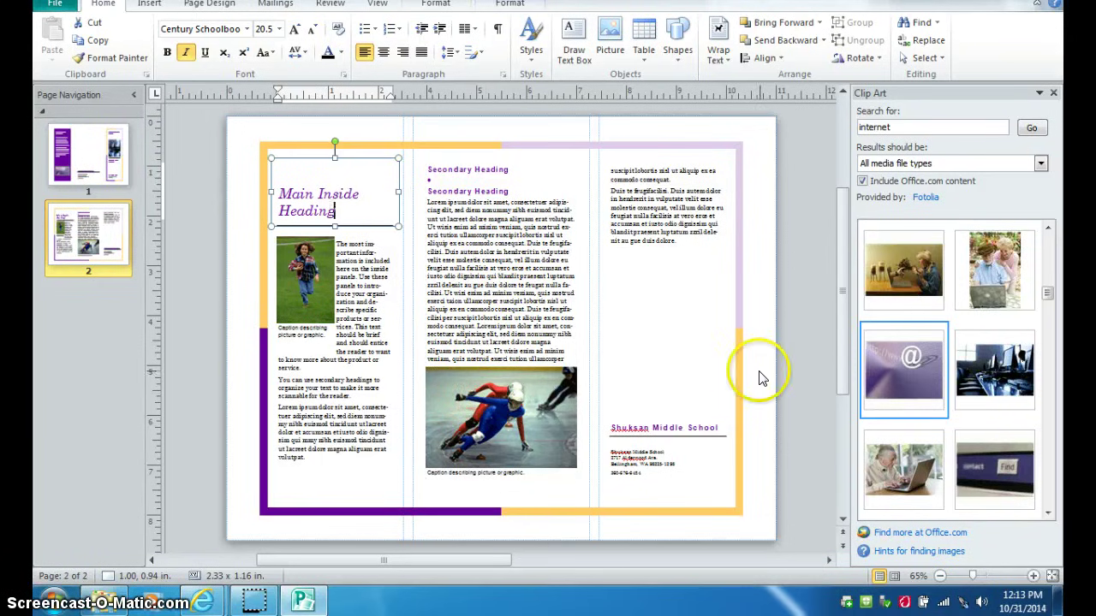
Step: Select the whole linked story in the third-column body text, then clear the selection
{"action": "left_click", "coordinate": [642, 318]}
{"action": "key", "text": "ctrl+a"}
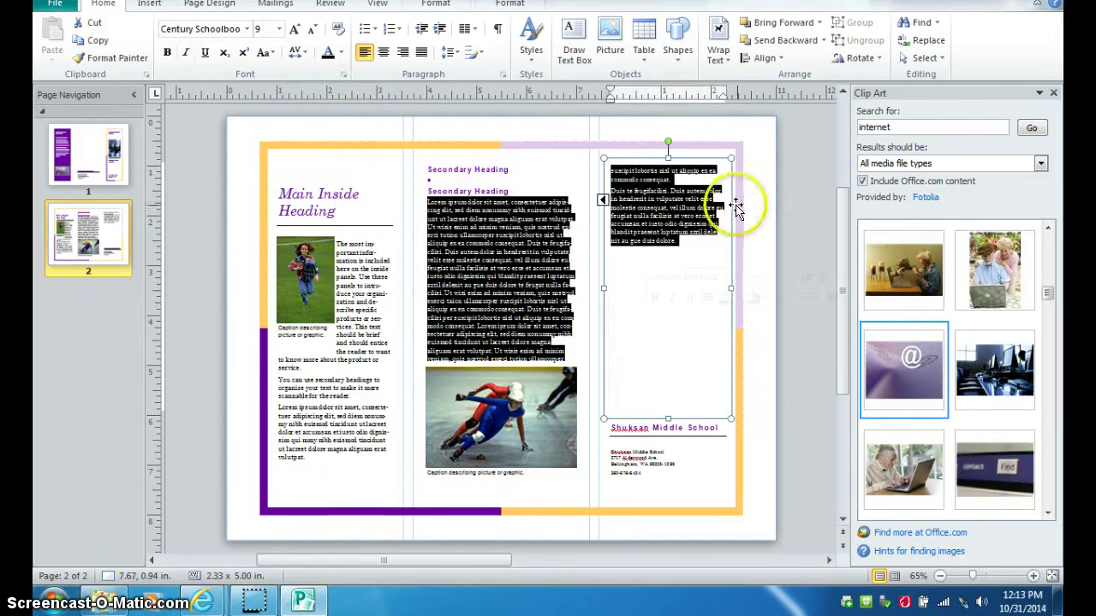
{"action": "left_click", "coordinate": [766, 176]}
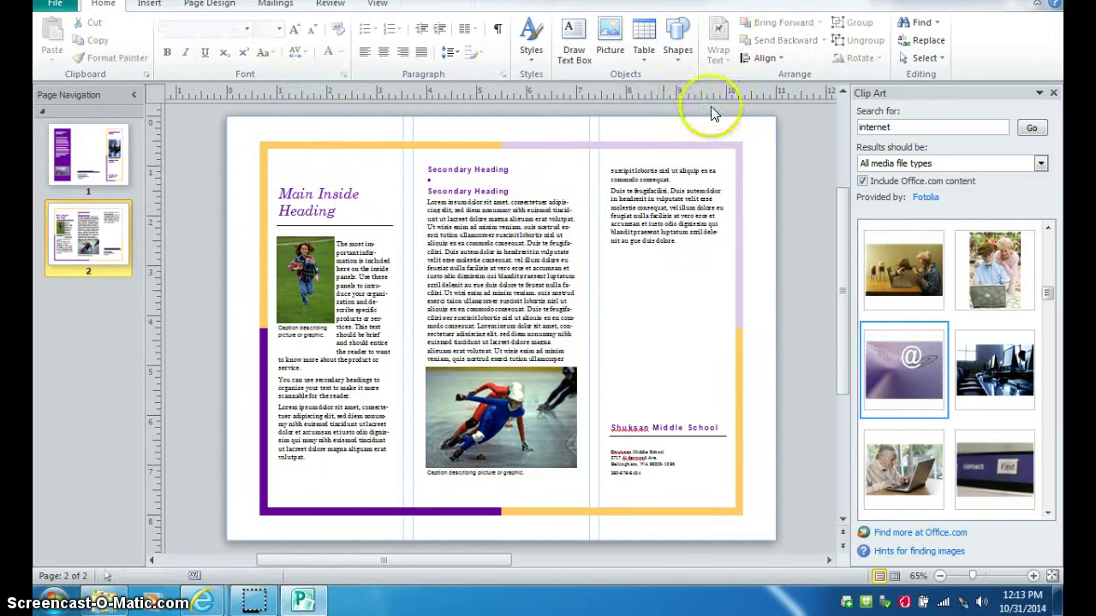
{"action": "left_click", "coordinate": [213, 7]}
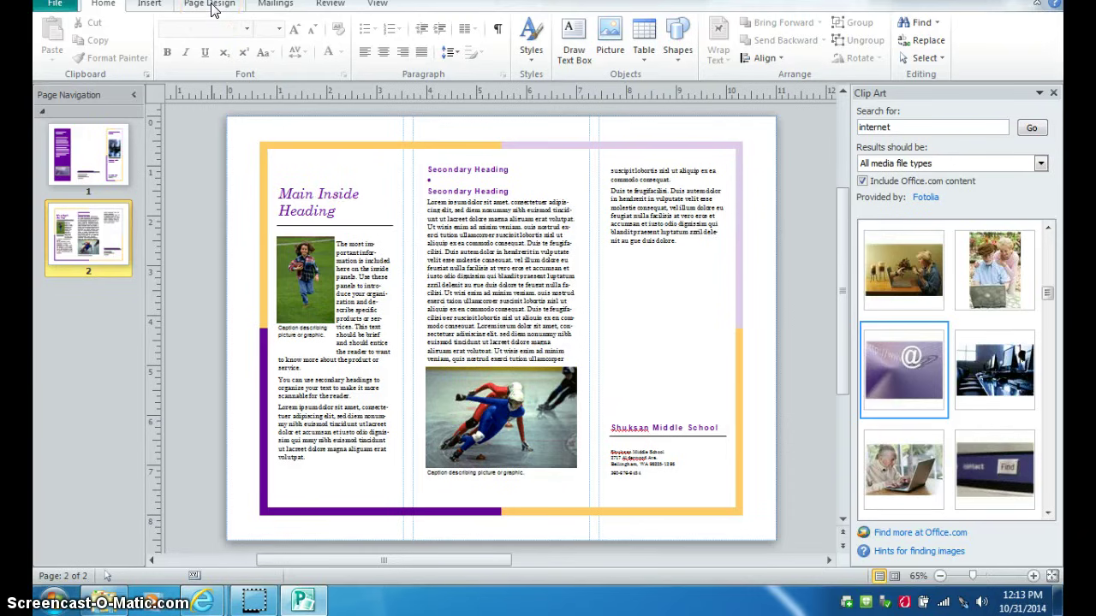
Step: Preview the Bluebird, Citrus, Clay, Cavern and Crocus schemes, then apply Cherry
{"action": "left_click", "coordinate": [213, 7]}
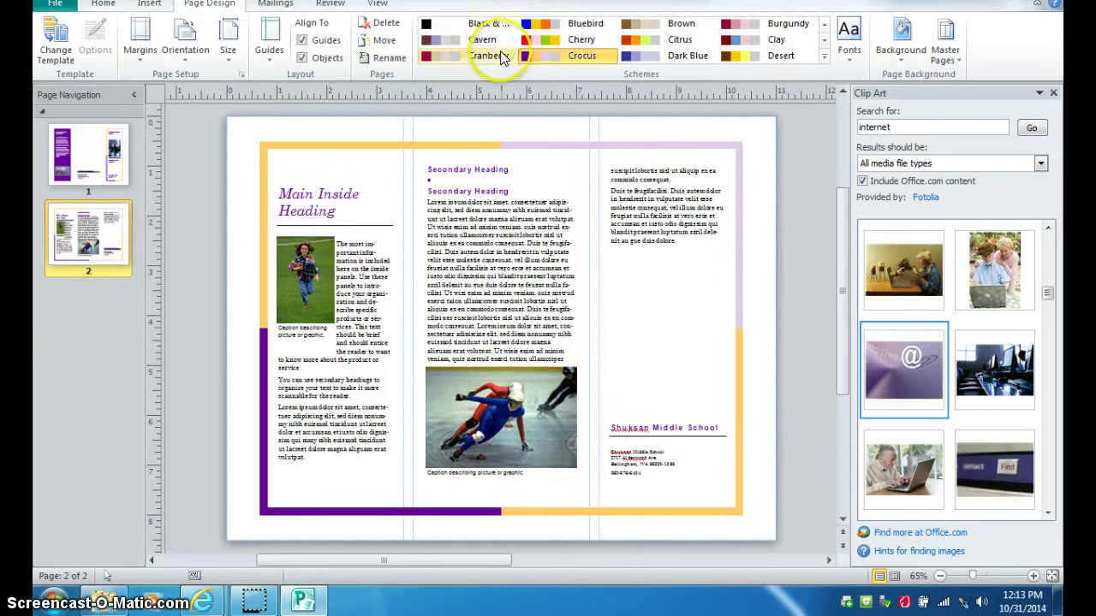
{"action": "left_click", "coordinate": [564, 27]}
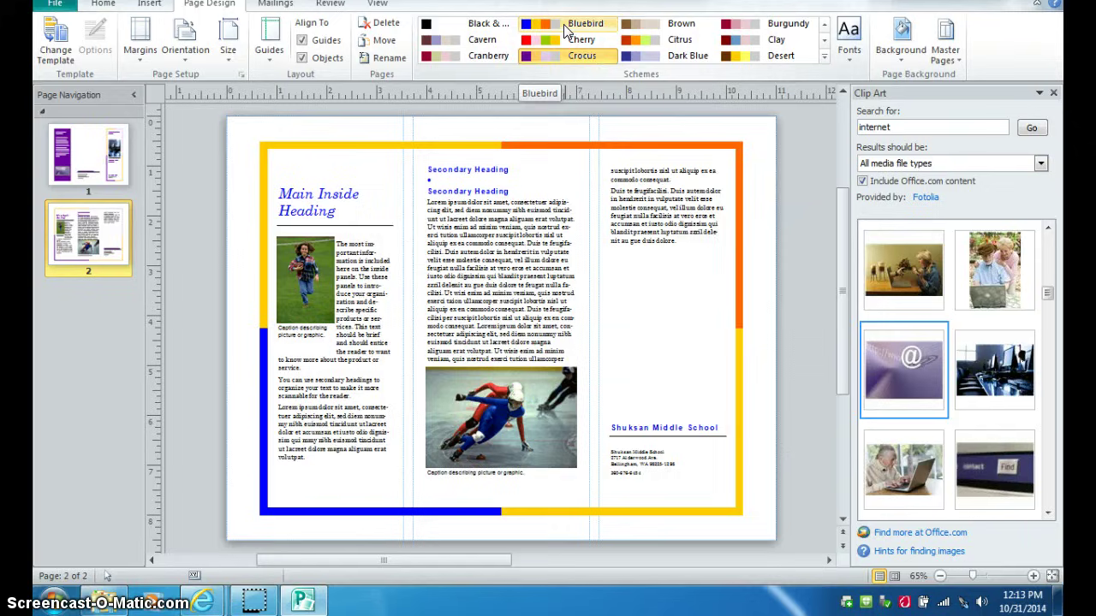
{"action": "left_click", "coordinate": [631, 40]}
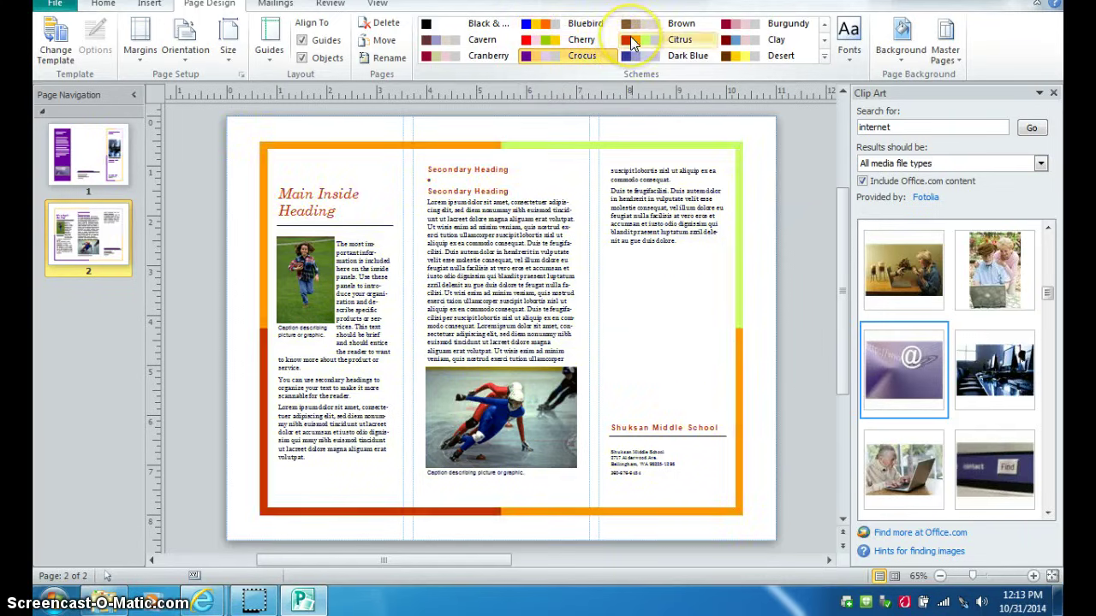
{"action": "left_click", "coordinate": [726, 43]}
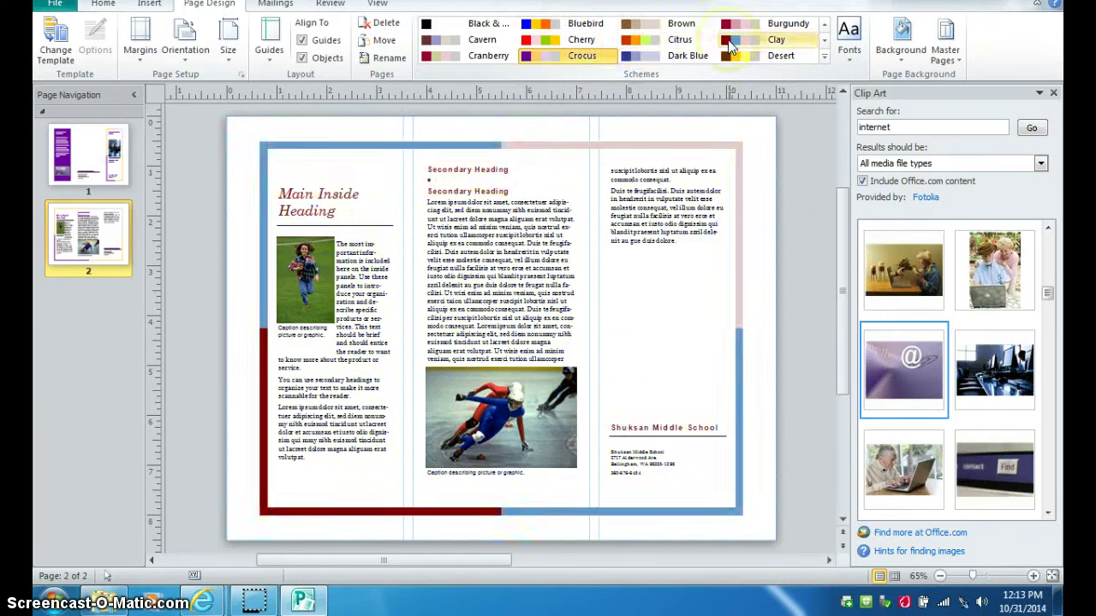
{"action": "left_click", "coordinate": [449, 41]}
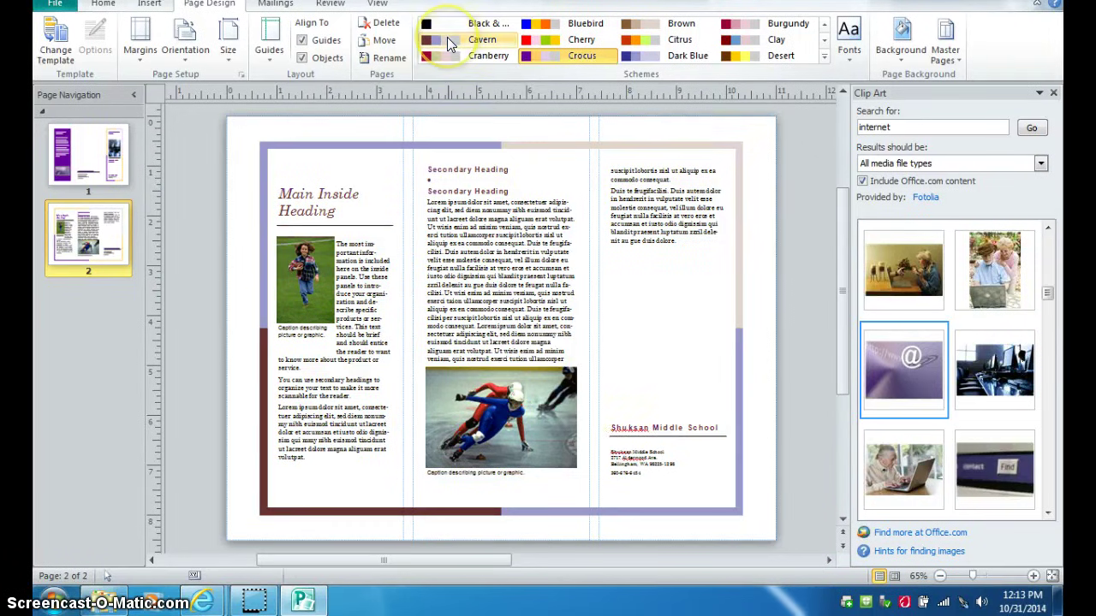
{"action": "left_click", "coordinate": [529, 54]}
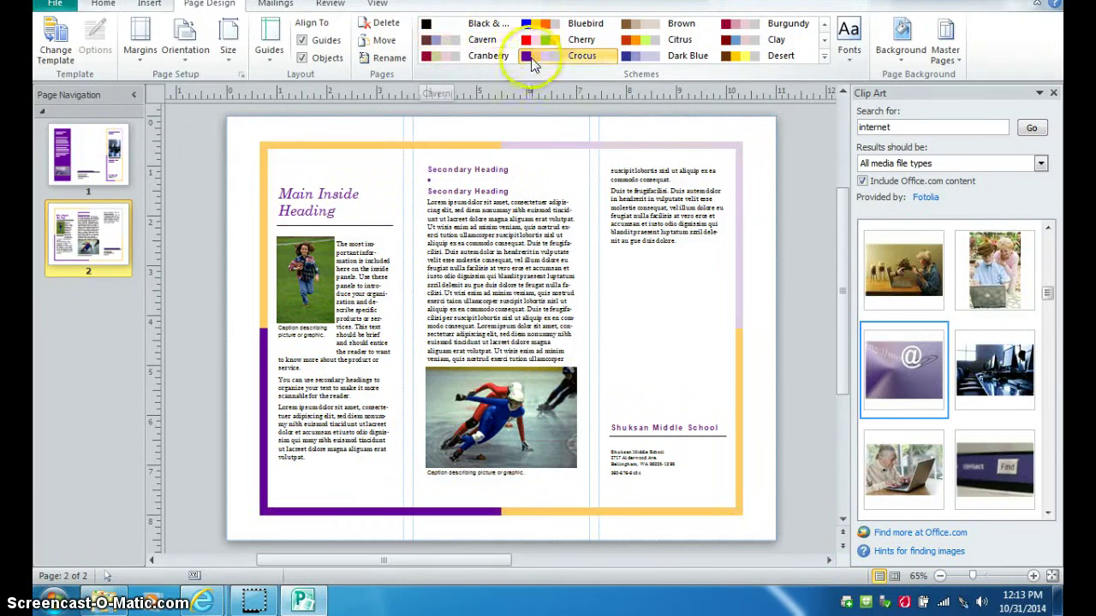
{"action": "left_click", "coordinate": [533, 43]}
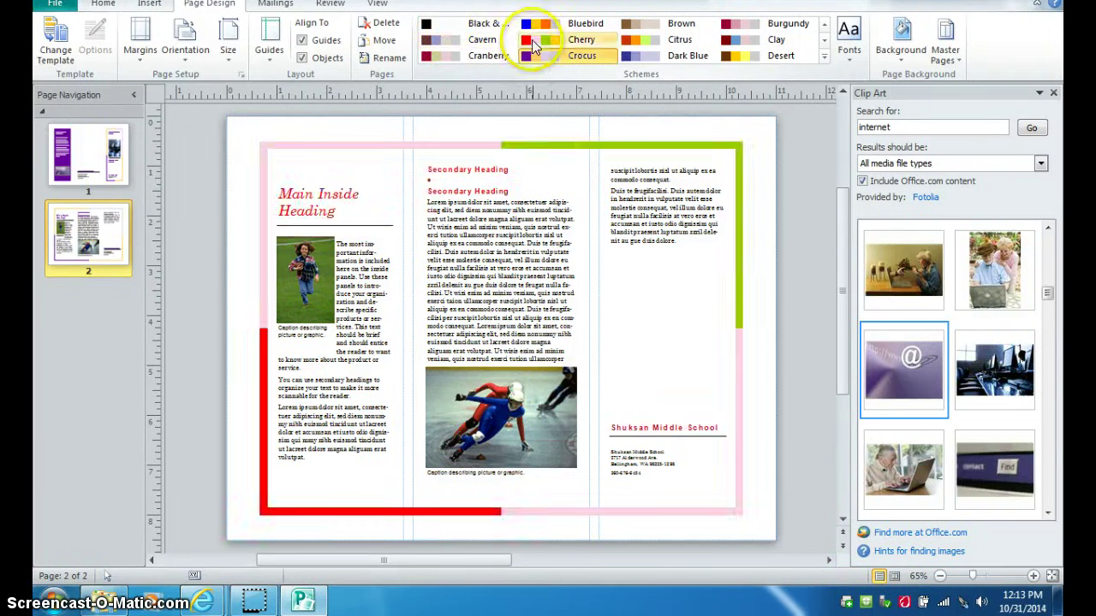
Step: Review pages 1 and 2 in Cherry colours and place a clip-art picture in the address block
{"action": "left_click", "coordinate": [101, 178]}
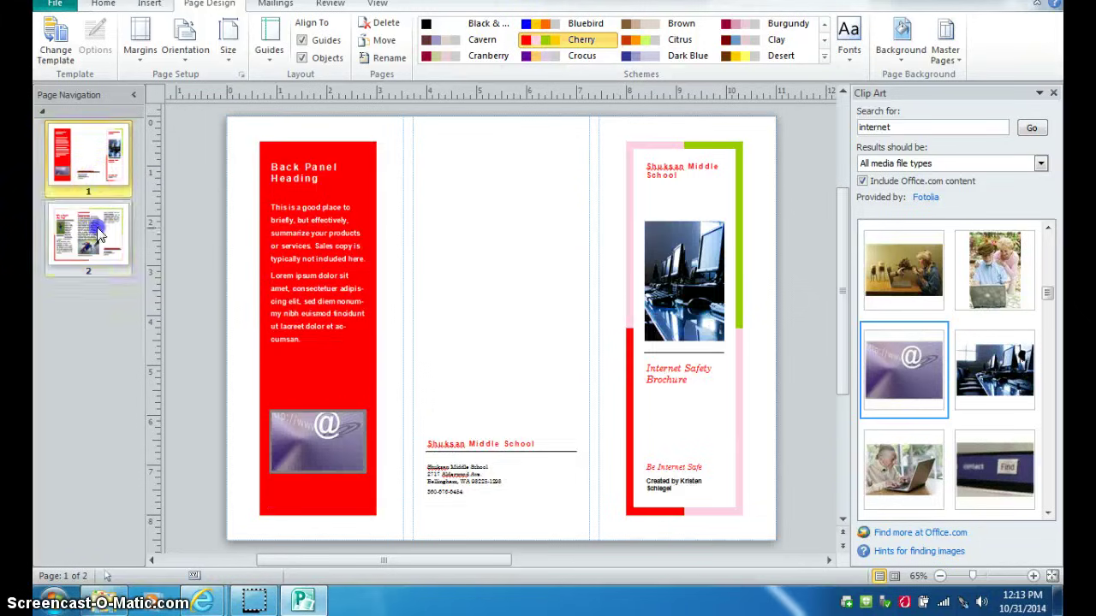
{"action": "left_click", "coordinate": [95, 229]}
{"action": "left_click", "coordinate": [95, 184]}
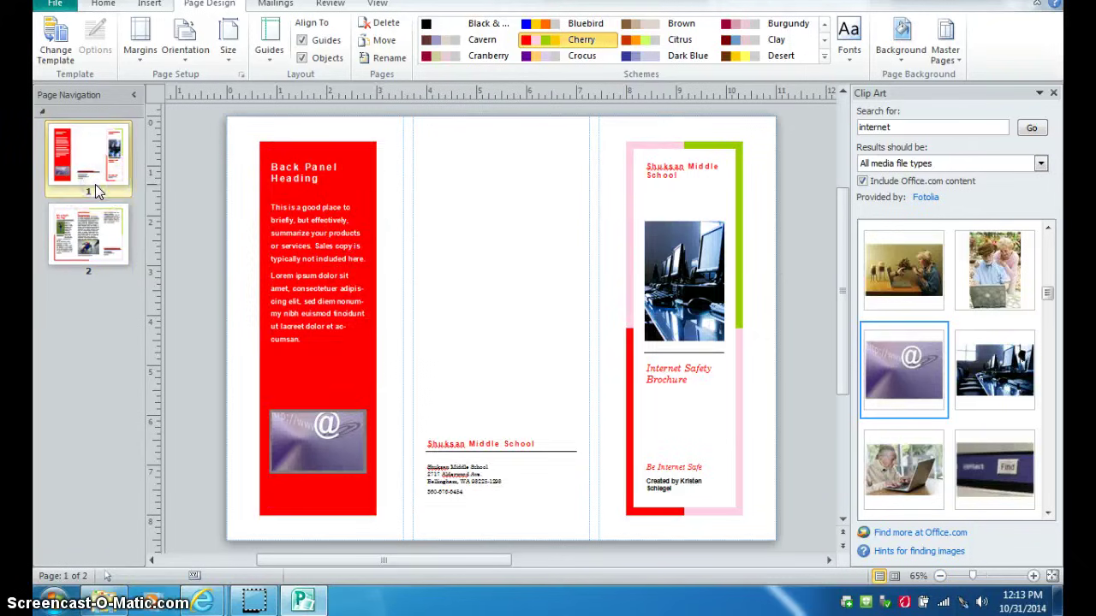
{"action": "left_click_drag", "start_coordinate": [461, 374], "coordinate": [555, 489]}
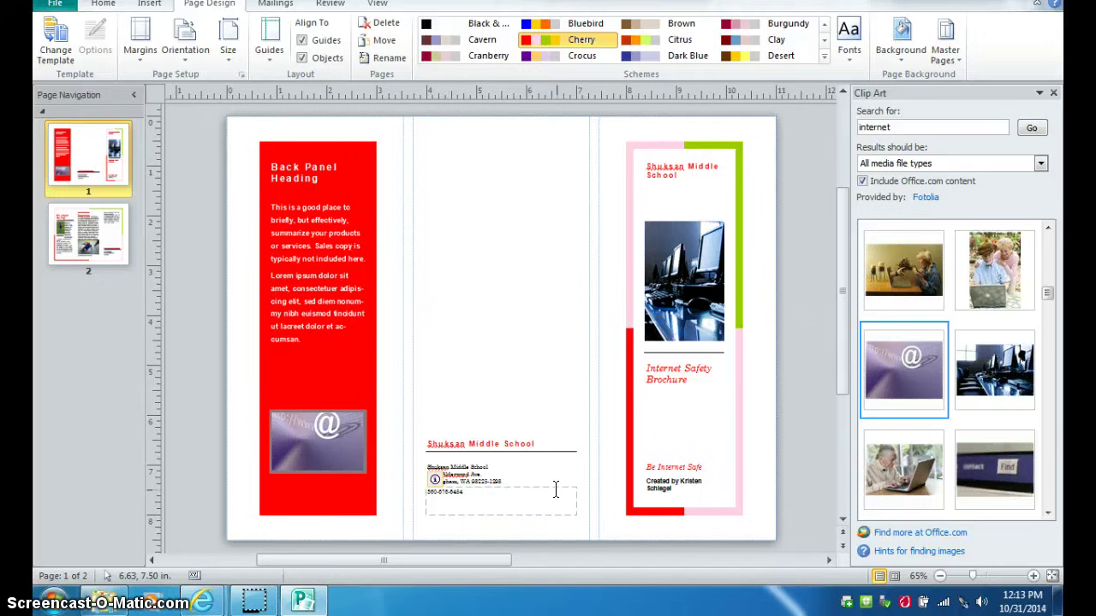
{"action": "left_click", "coordinate": [531, 371]}
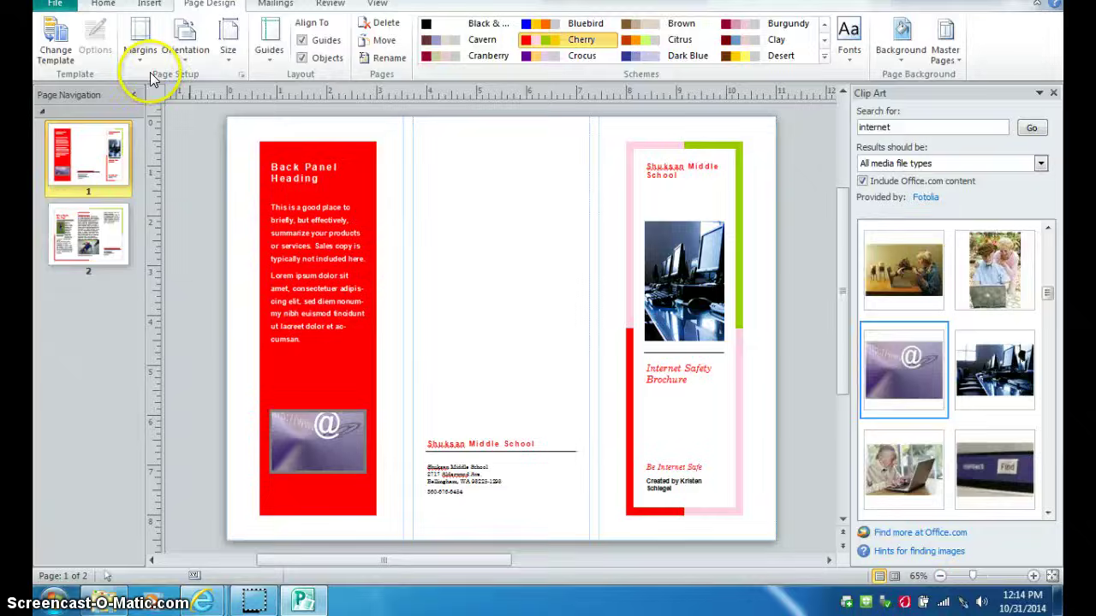
Step: Start Save As and browse Computer to the H: network drive
{"action": "left_click", "coordinate": [55, 5]}
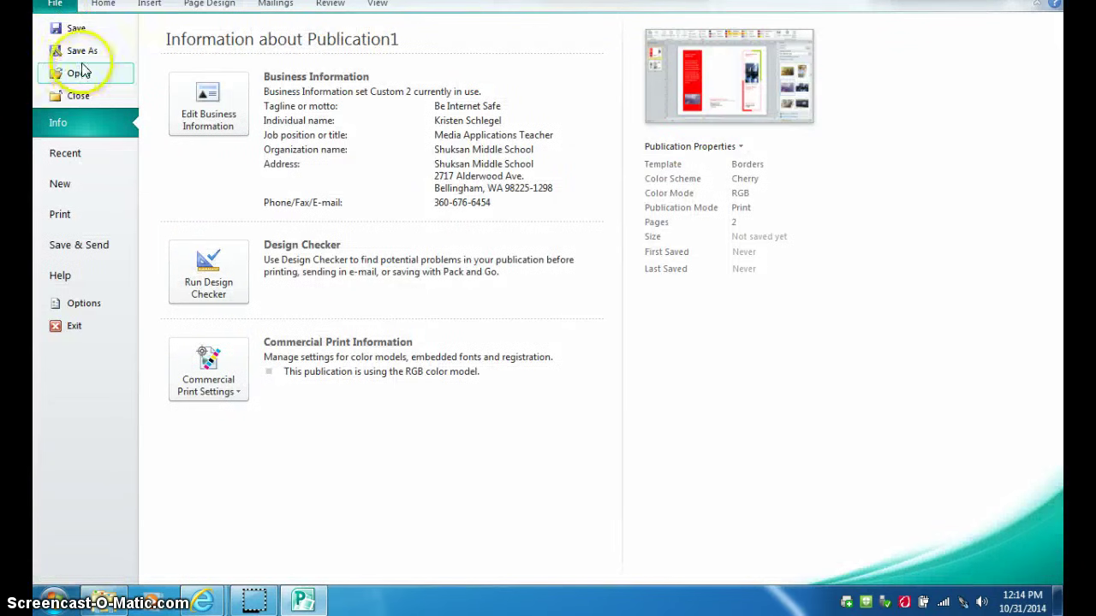
{"action": "key", "text": "Escape"}
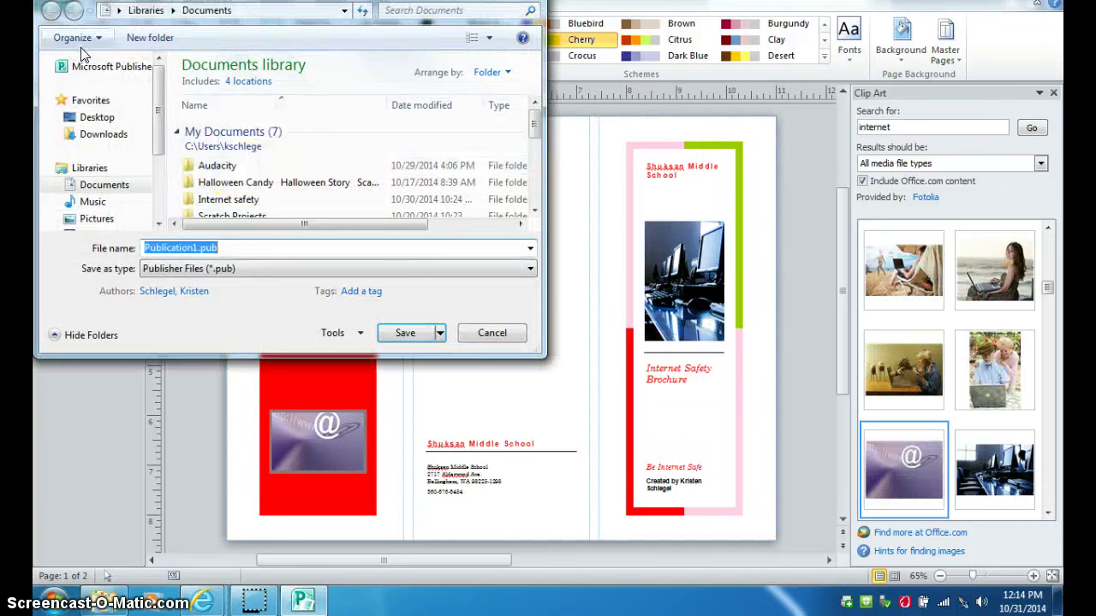
{"action": "left_click_drag", "start_coordinate": [159, 124], "coordinate": [158, 176]}
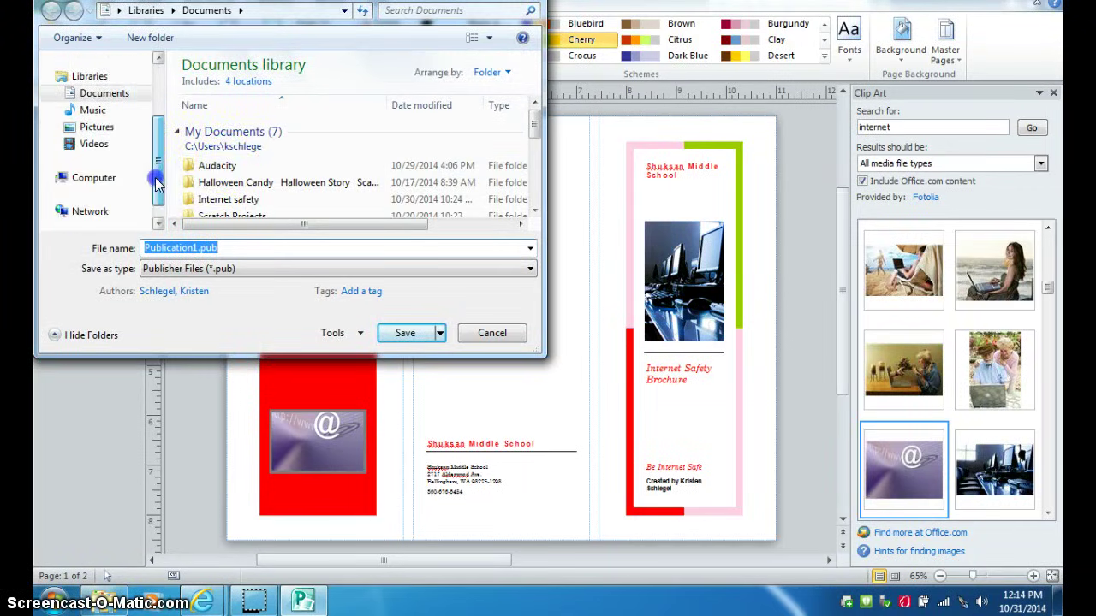
{"action": "left_click", "coordinate": [98, 182]}
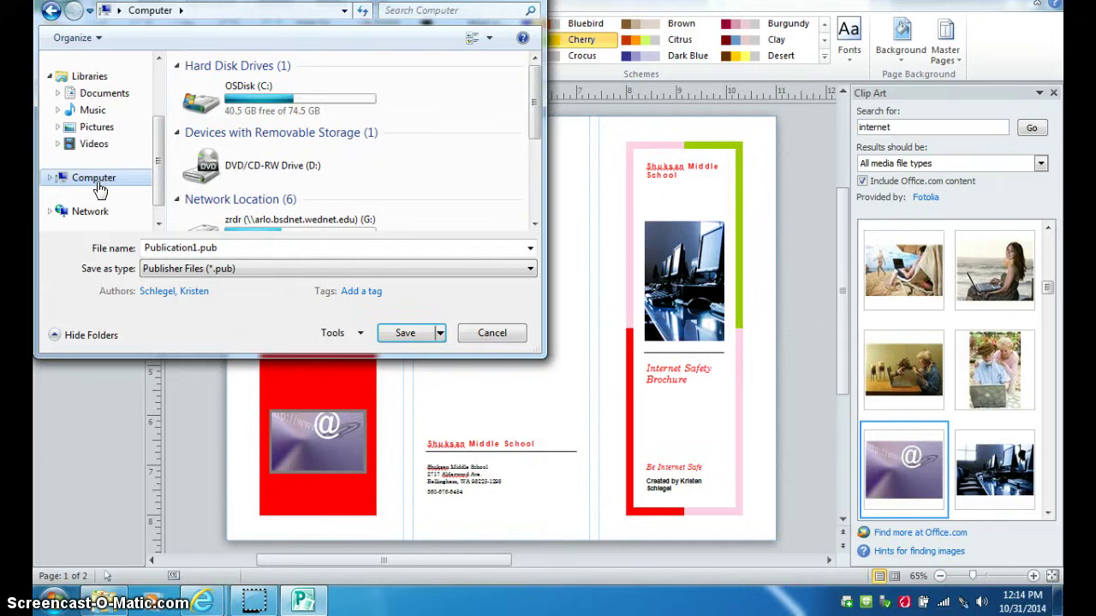
{"action": "left_click_drag", "start_coordinate": [535, 93], "coordinate": [529, 142]}
{"action": "double_click", "coordinate": [296, 175]}
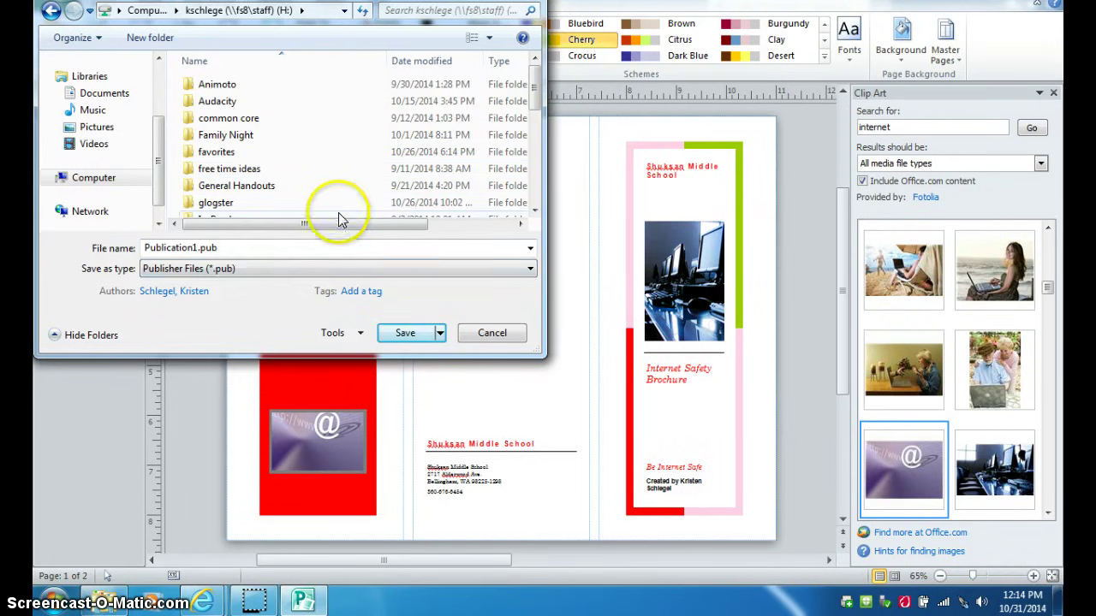
Step: Name the file with the student's surname plus 'brochure', fix a typo, and save as .pub
{"action": "left_click", "coordinate": [236, 247]}
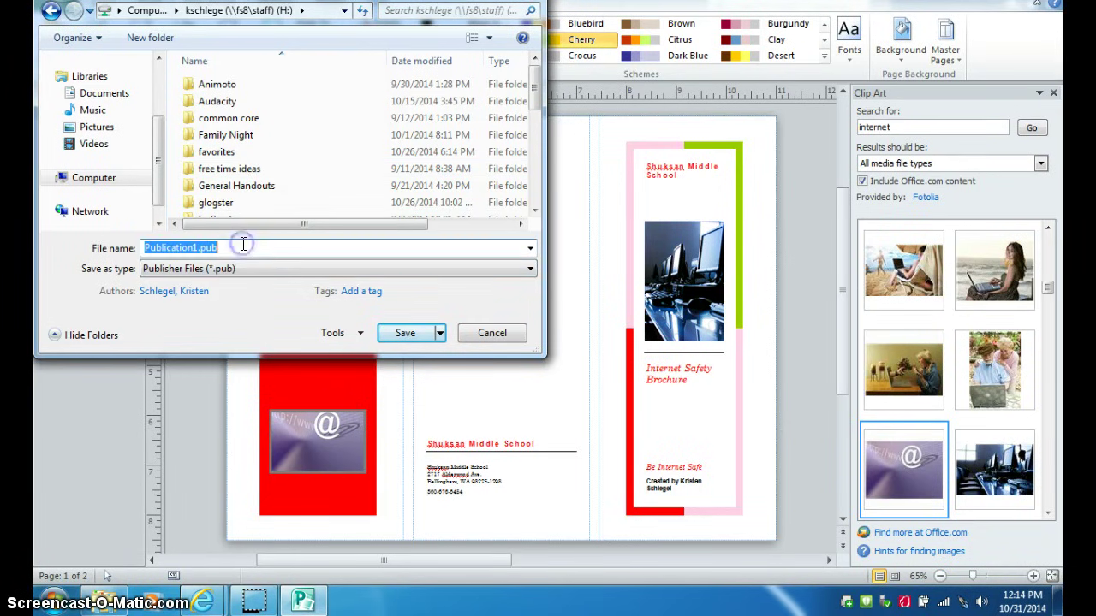
{"action": "type", "text": "schl"}
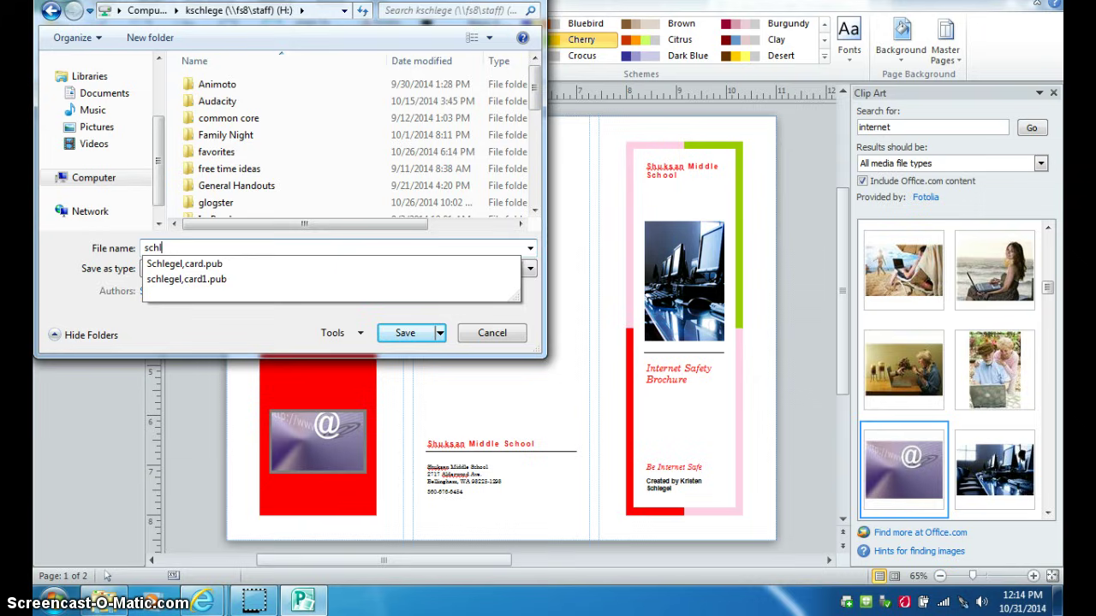
{"action": "type", "text": "egel,brochure"}
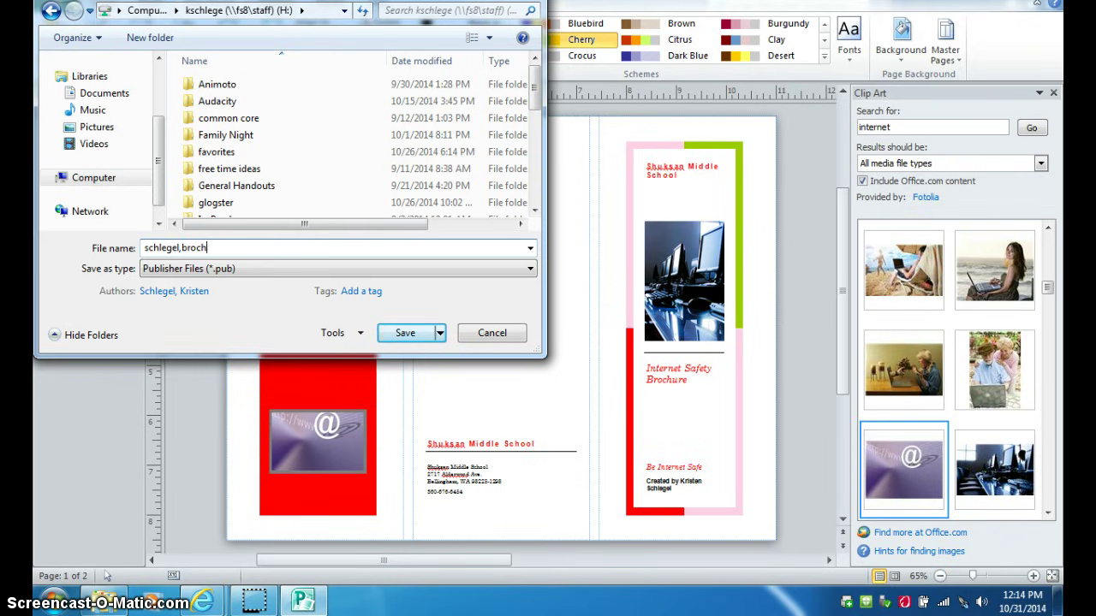
{"action": "key", "text": "BackSpace"}
{"action": "type", "text": "re"}
{"action": "left_click", "coordinate": [405, 332]}
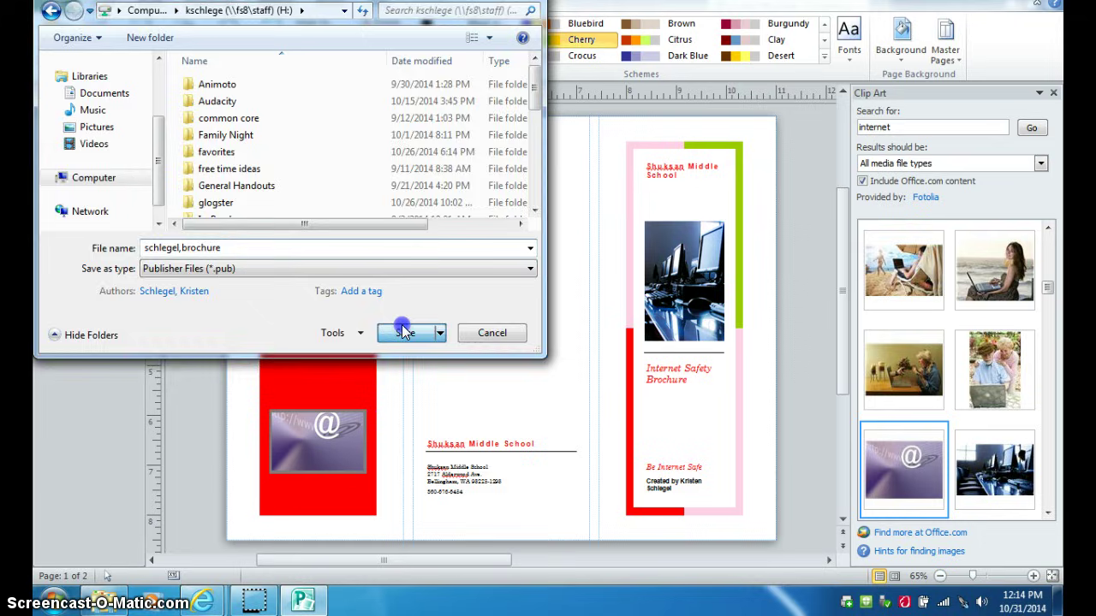